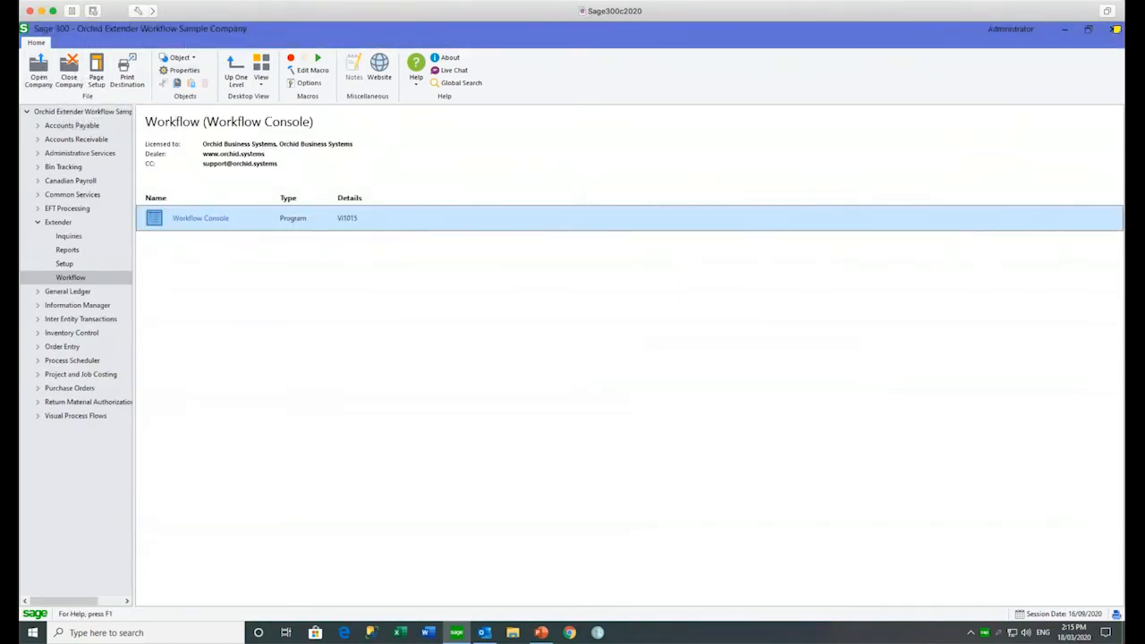
Step: Bring up the company sign-on from the Extender Workflow area to switch users
click(39, 70)
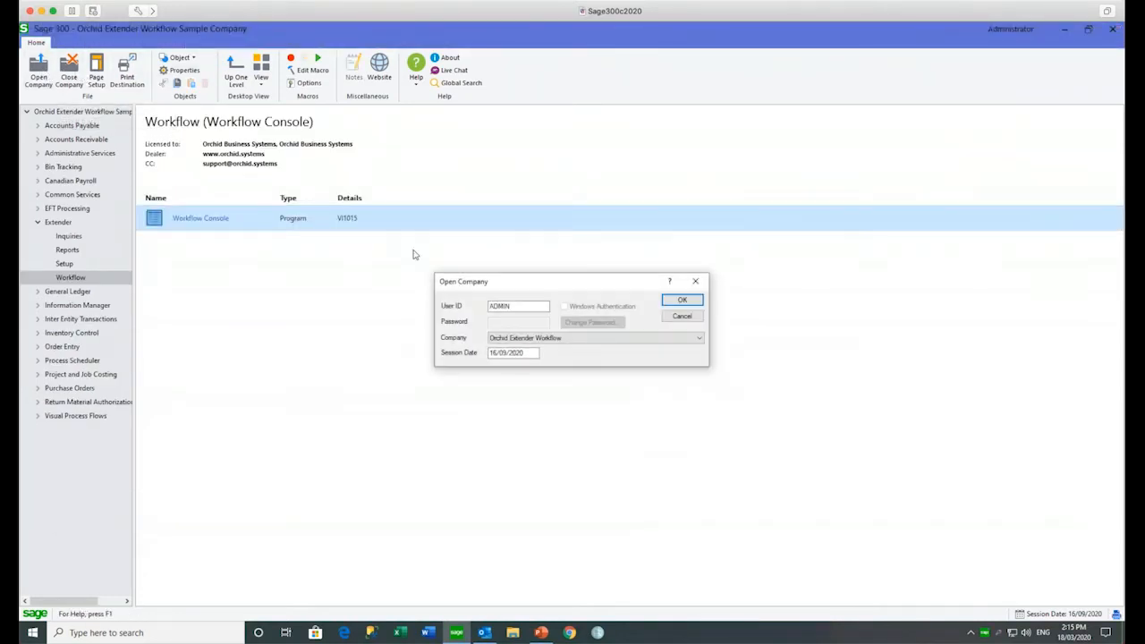
Step: Sign in to the sample company under the other user's ID and launch the Workflow Console
double_click(517, 311)
text(ANNE)
click(668, 305)
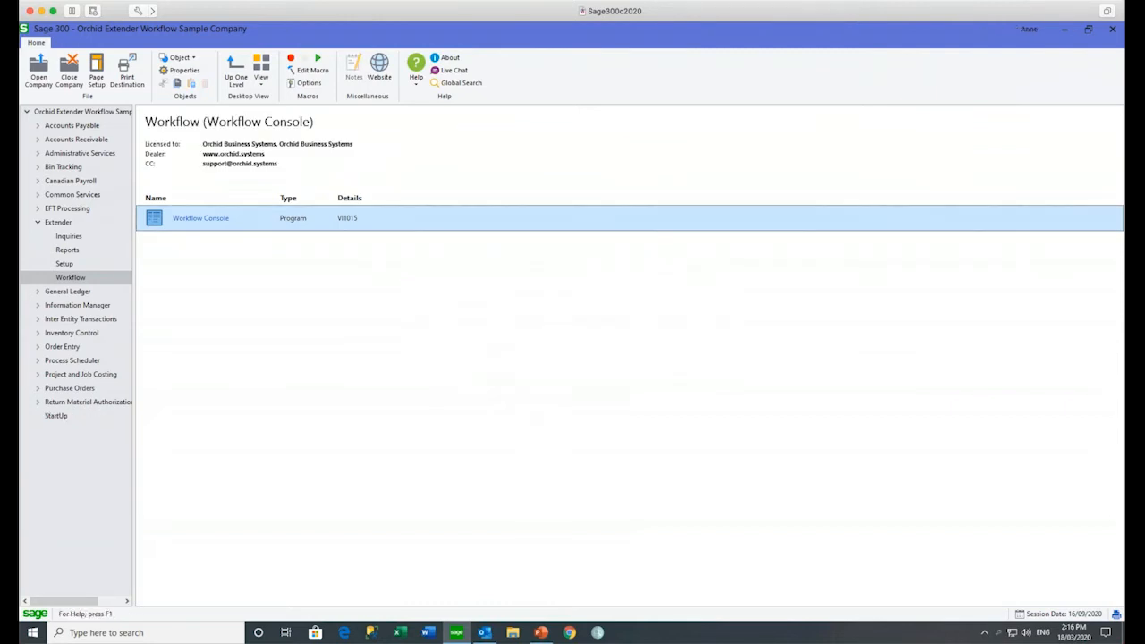
double_click(207, 224)
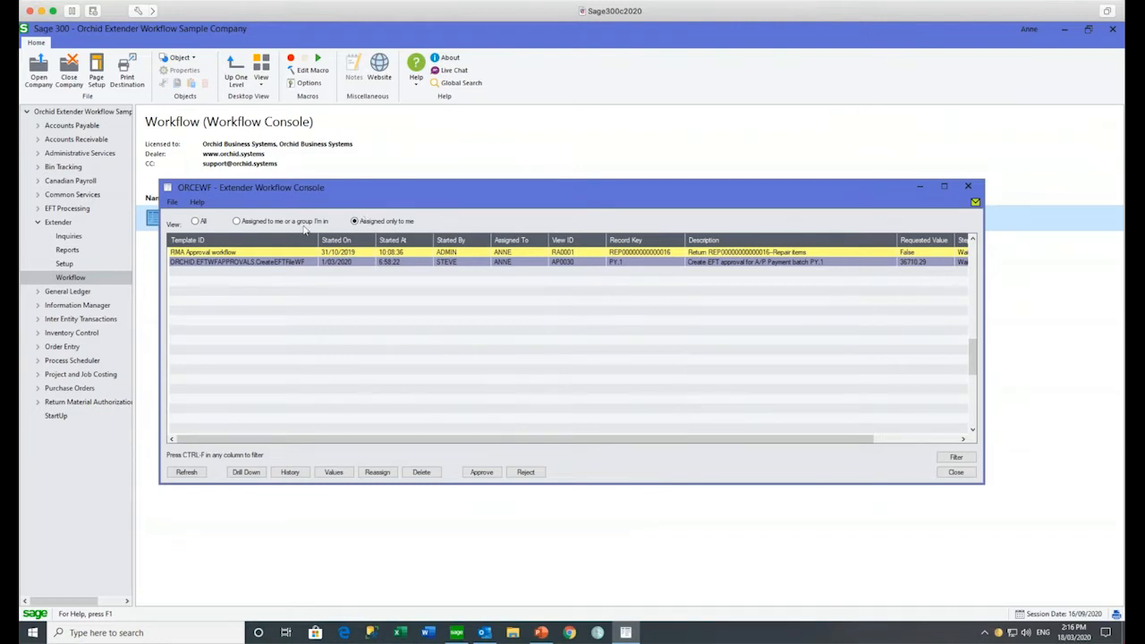
click(222, 254)
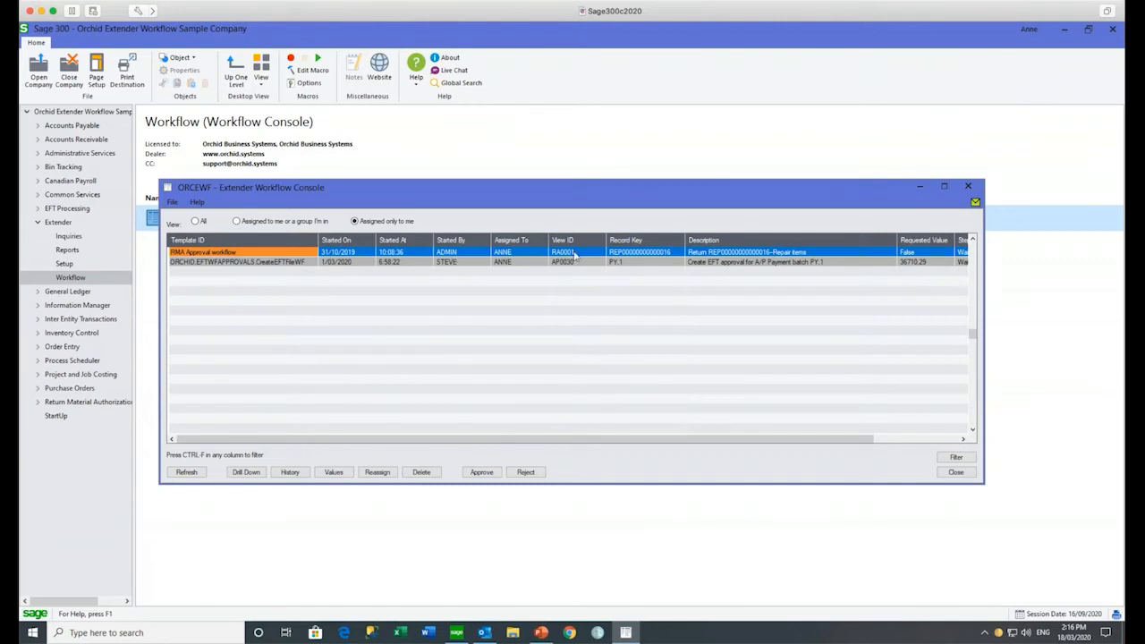
click(261, 263)
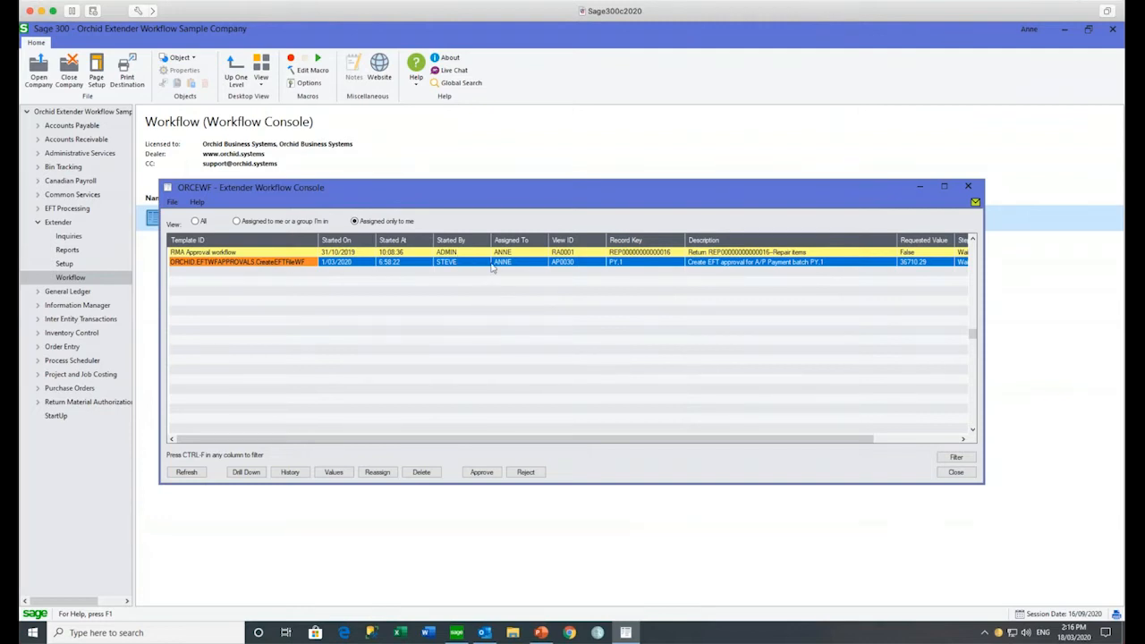
click(237, 222)
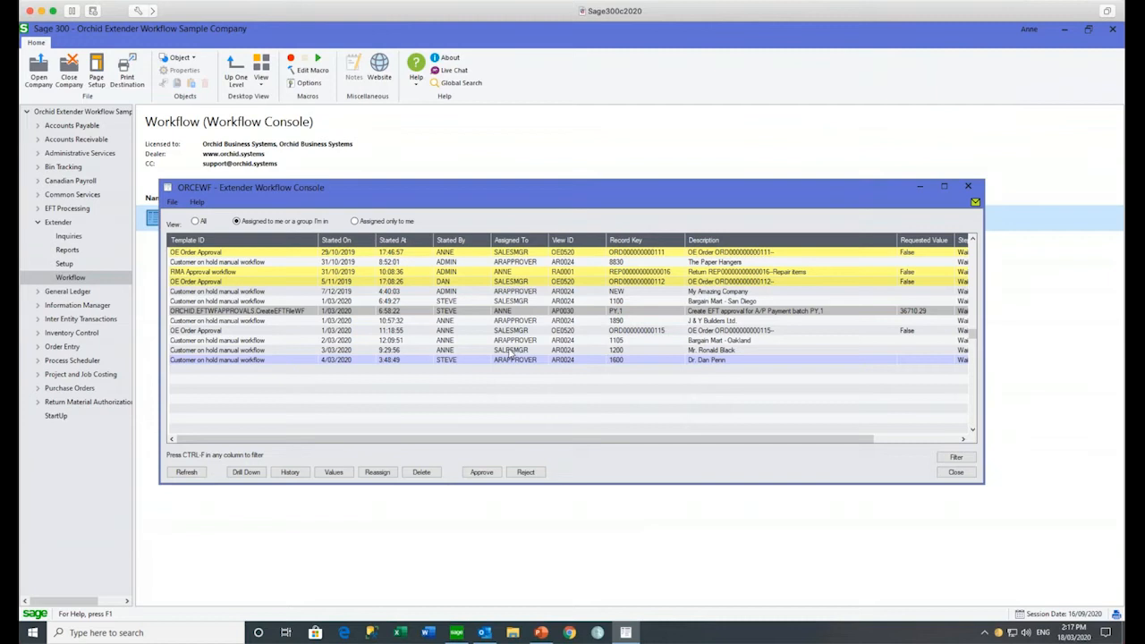
click(195, 283)
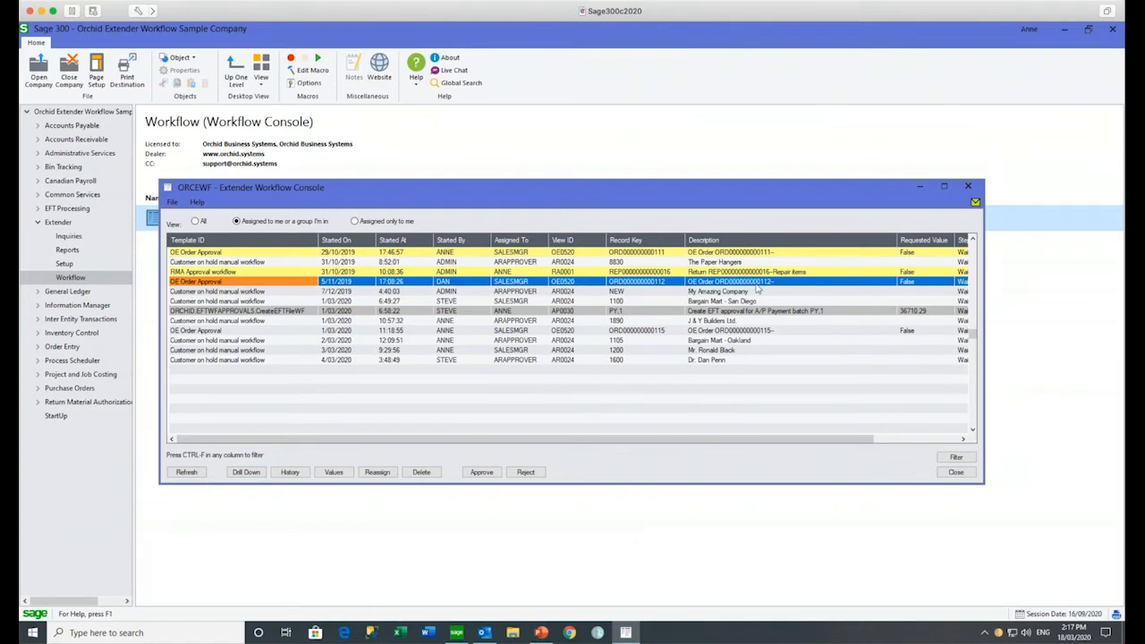
click(241, 473)
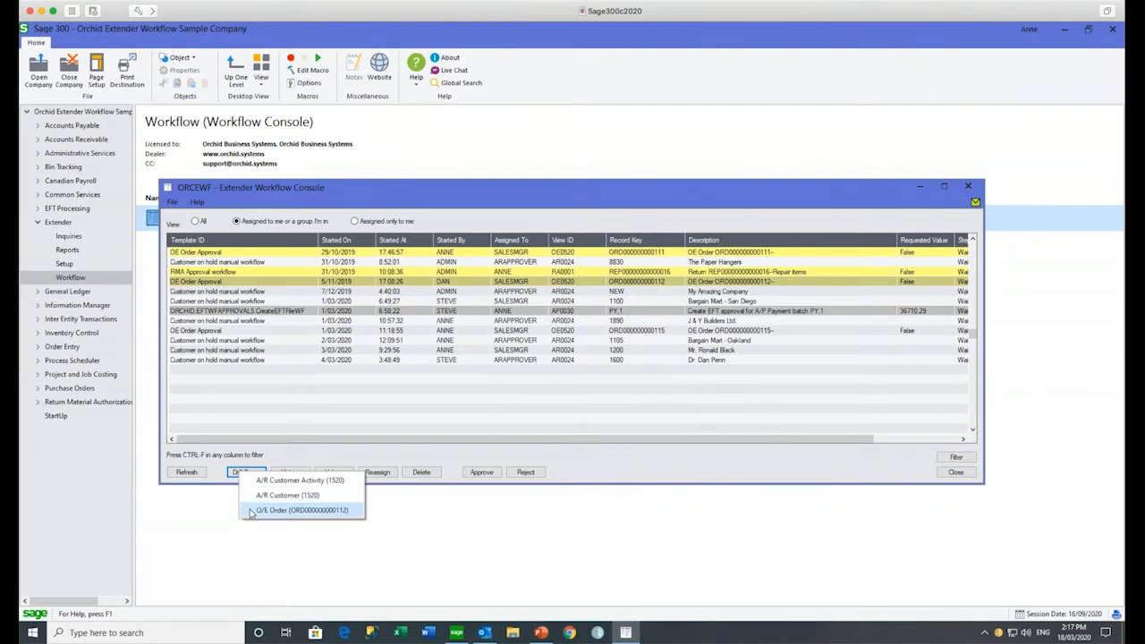
click(248, 510)
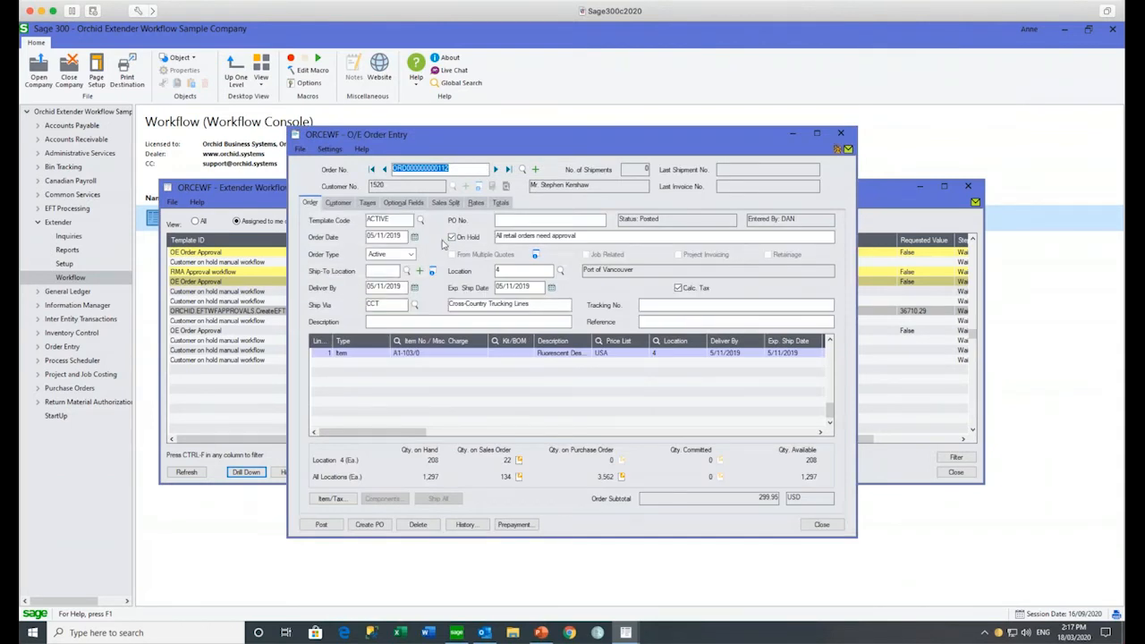
drag(577, 235, 492, 235)
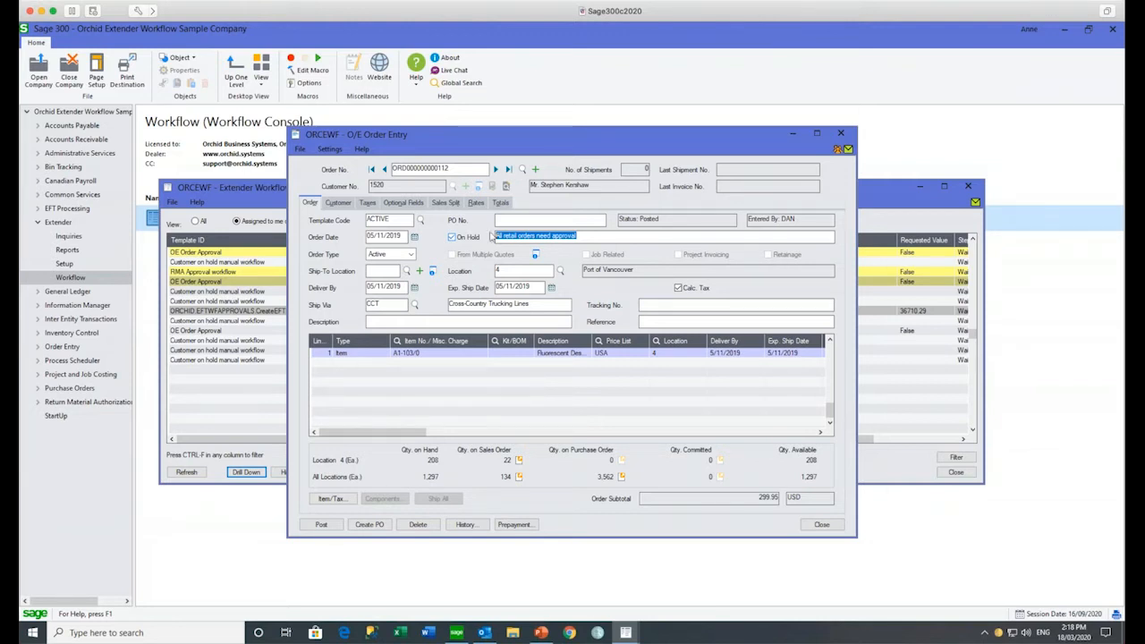
click(837, 150)
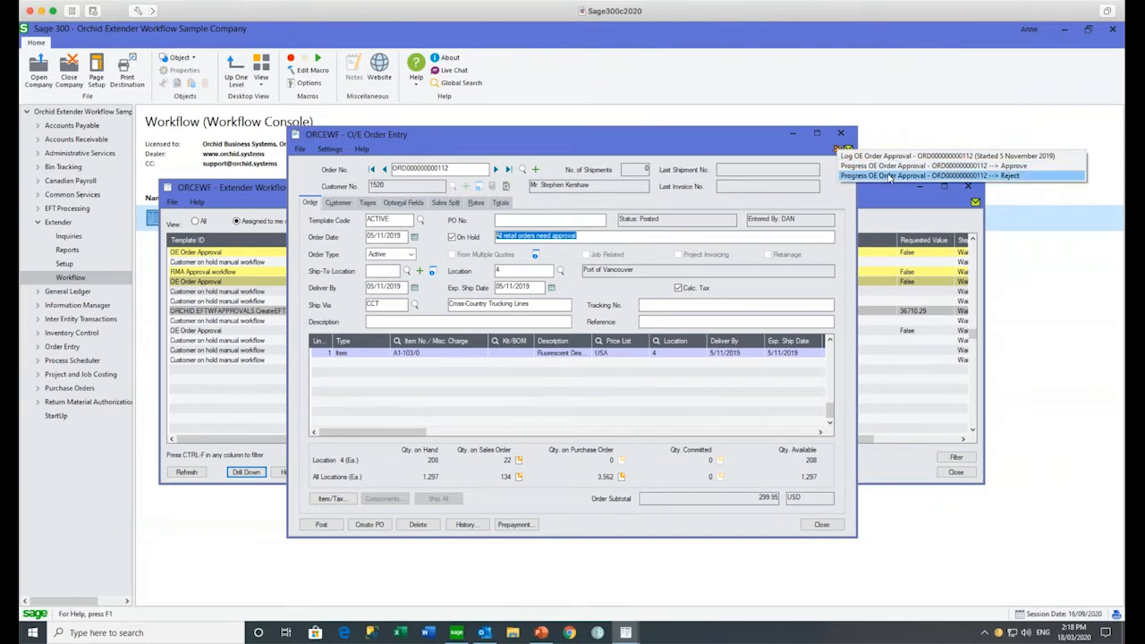
click(840, 135)
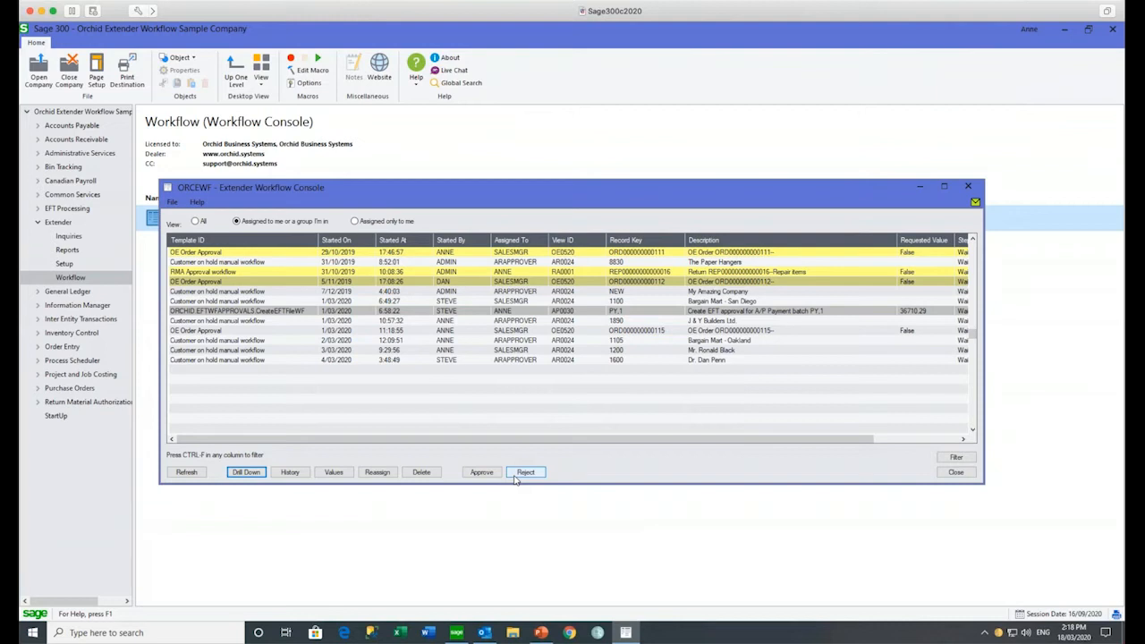
Step: Open A/R Customers and view customer 1200's 18,500.00 credit limit on the Processing tab
click(968, 187)
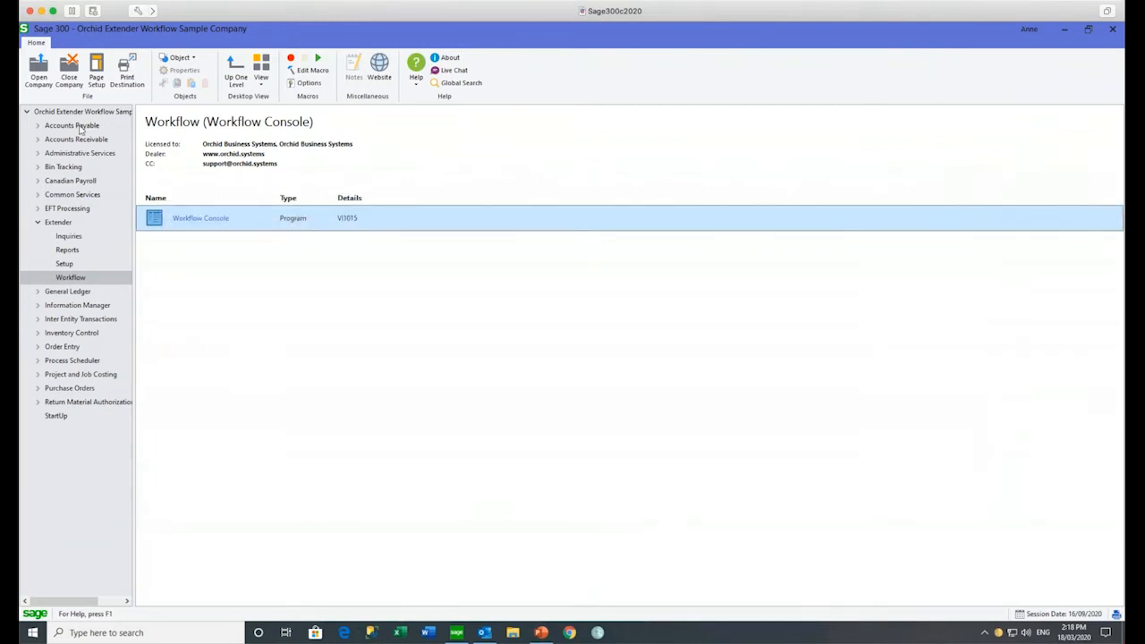
click(37, 139)
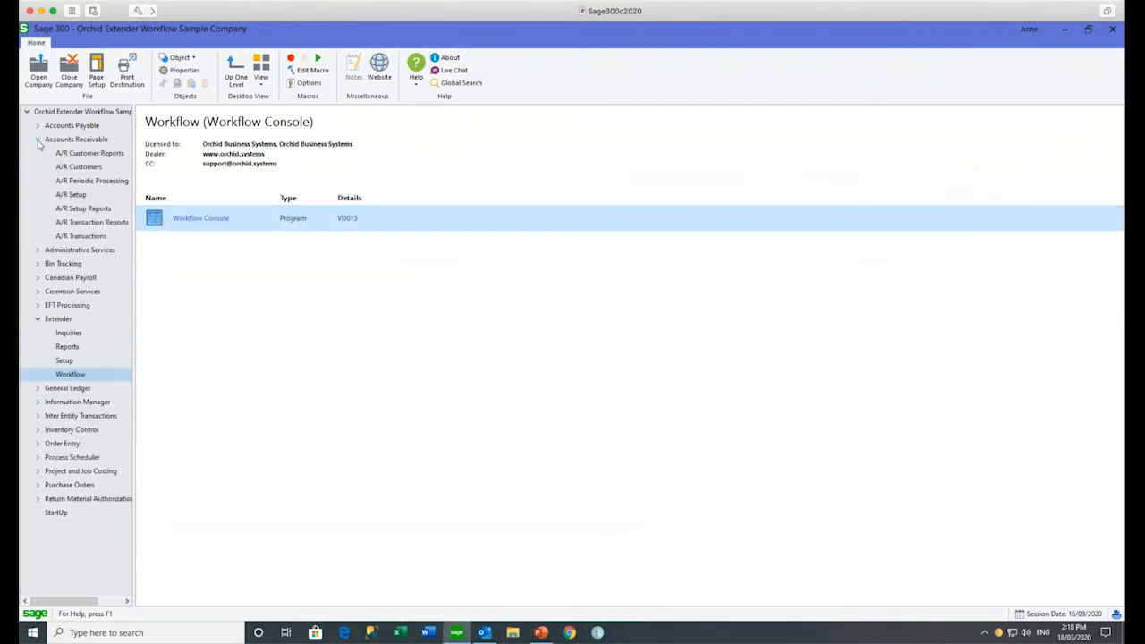
click(86, 168)
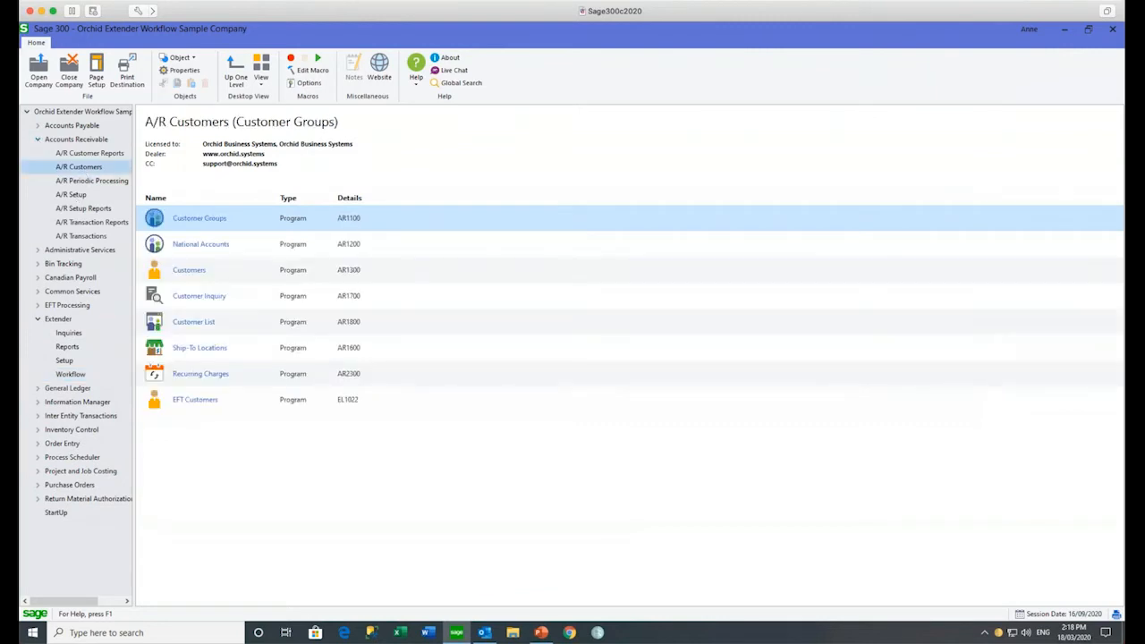
double_click(192, 270)
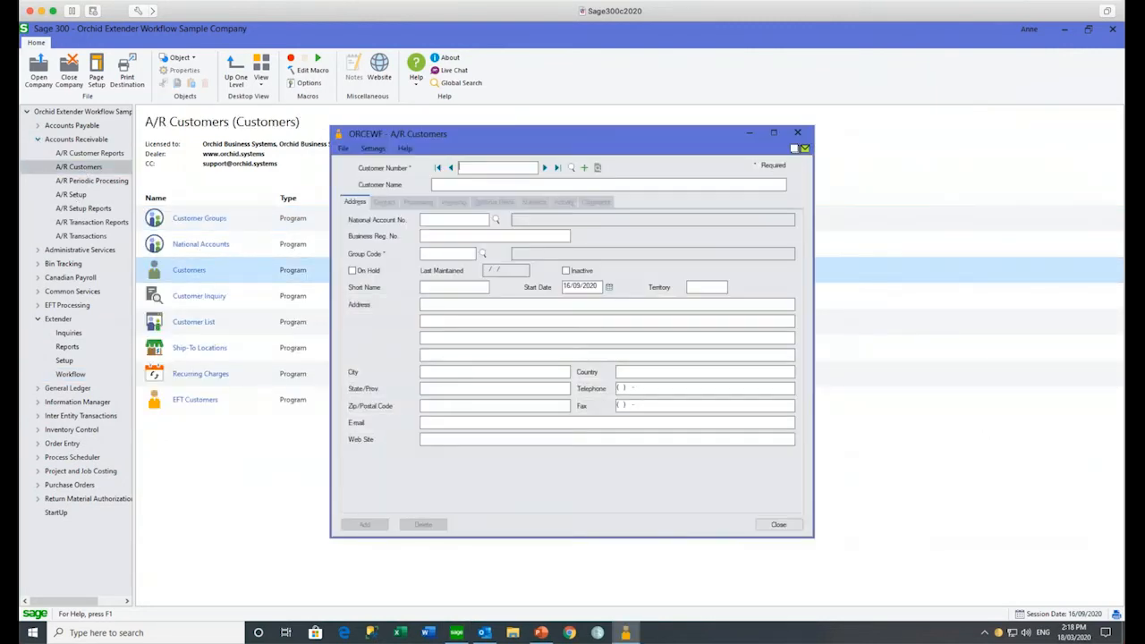
text(1200)
key(Tab)
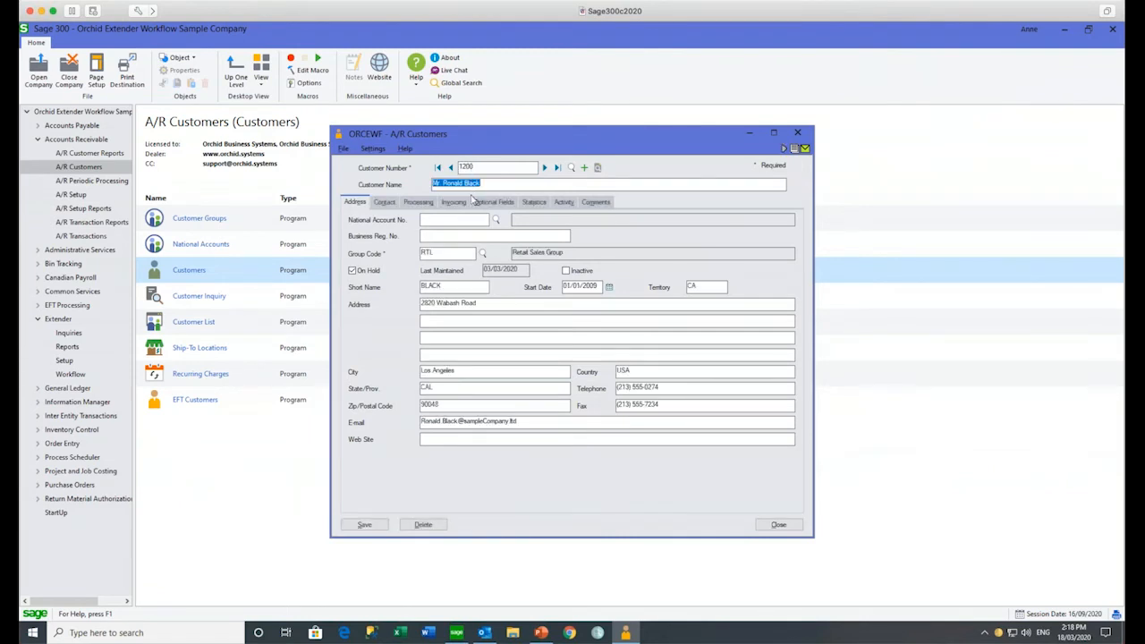
click(425, 205)
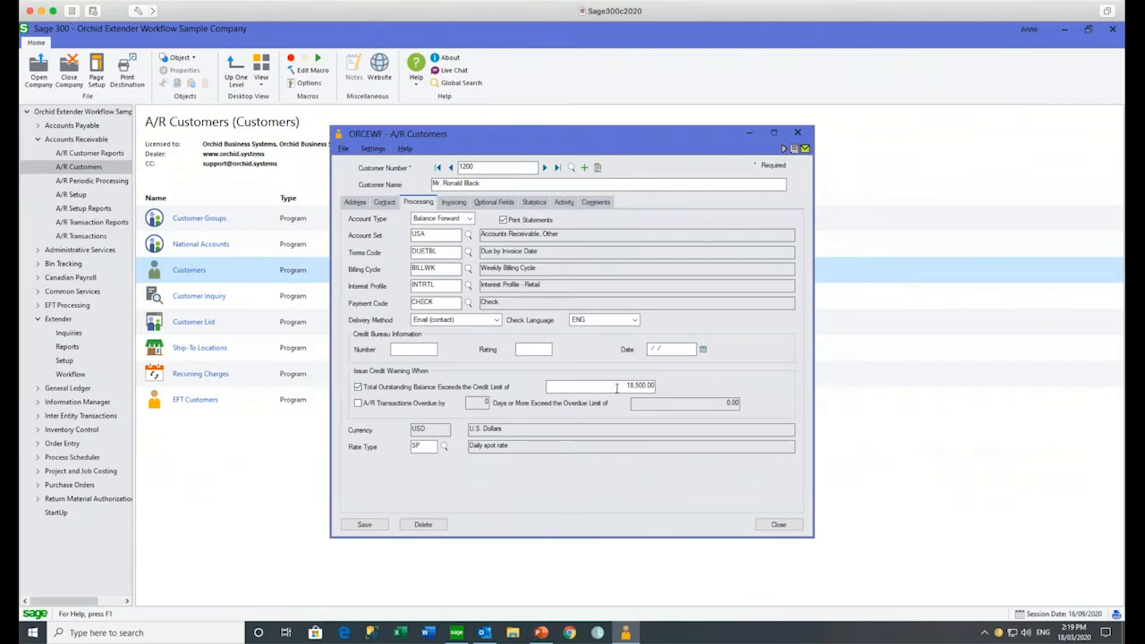
click(618, 386)
Step: Load customer 1550 and change its credit limit from 40,000.00 to 60,000.00
click(480, 165)
double_click(481, 165)
text(155)
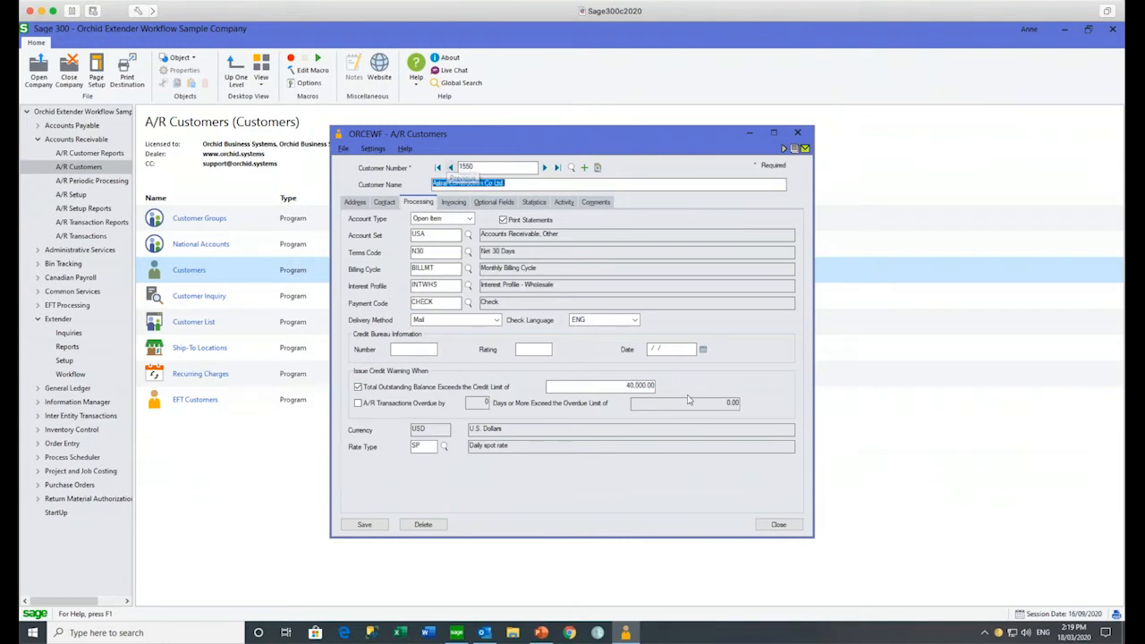
drag(621, 385, 671, 385)
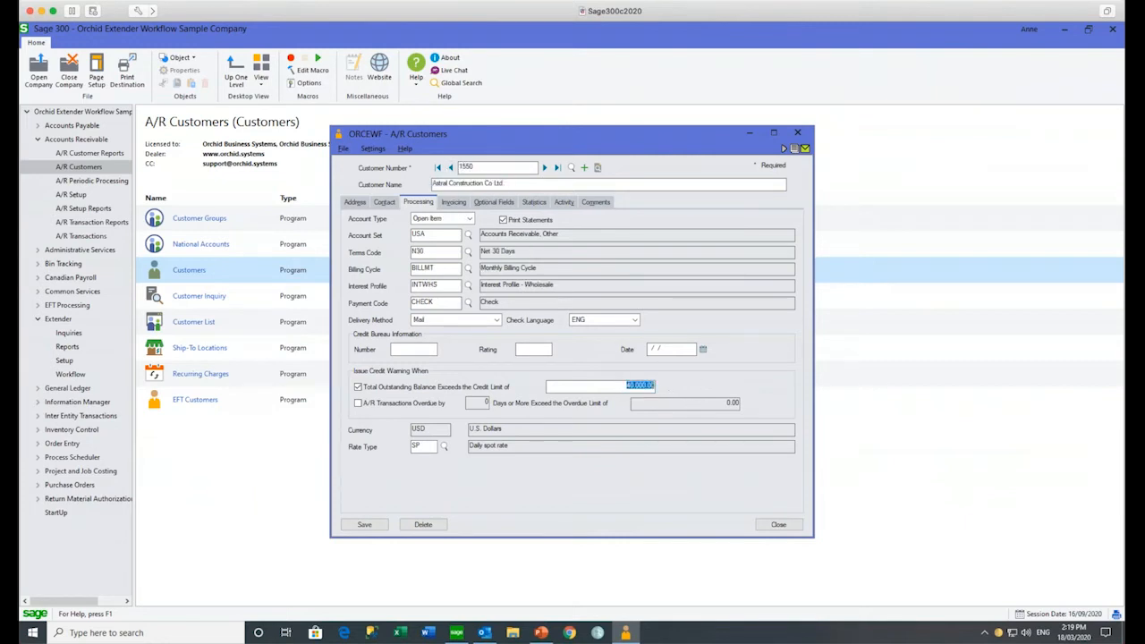
text(60,000)
key(Tab)
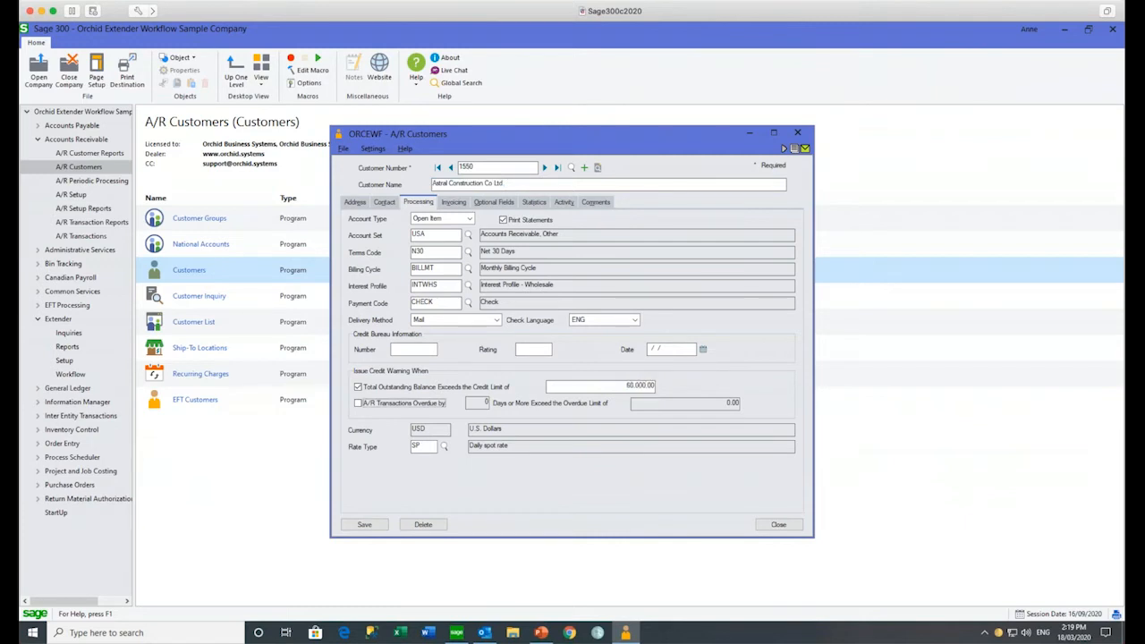
Step: Save customer 1550's 60,000.00 credit limit, check its running workflow, and close the record
click(369, 527)
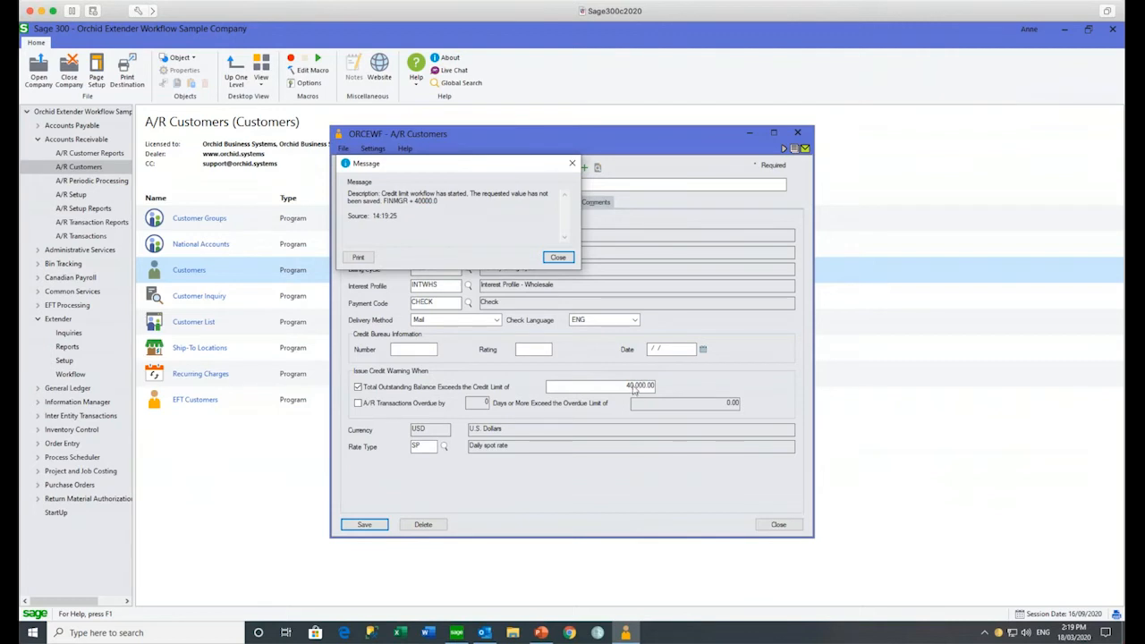
click(558, 258)
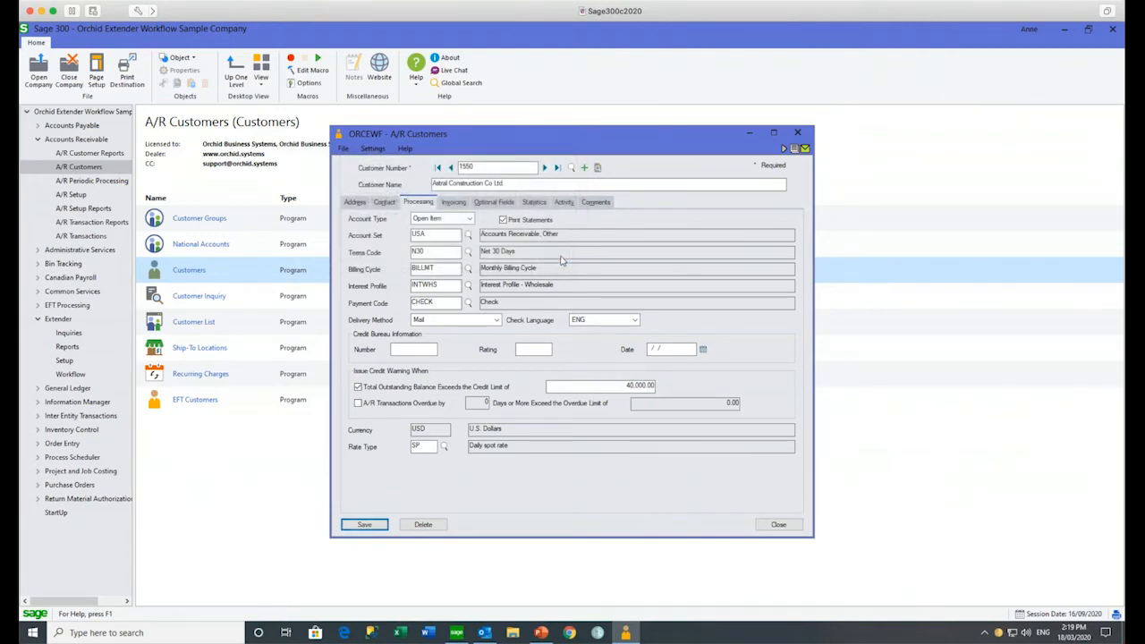
click(784, 149)
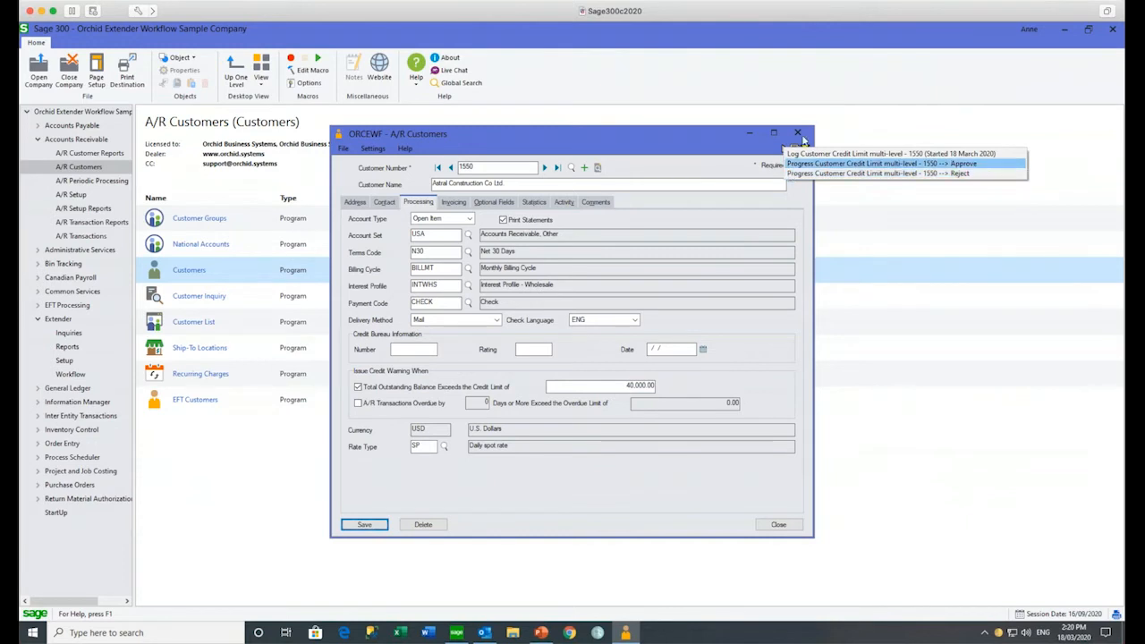
click(797, 133)
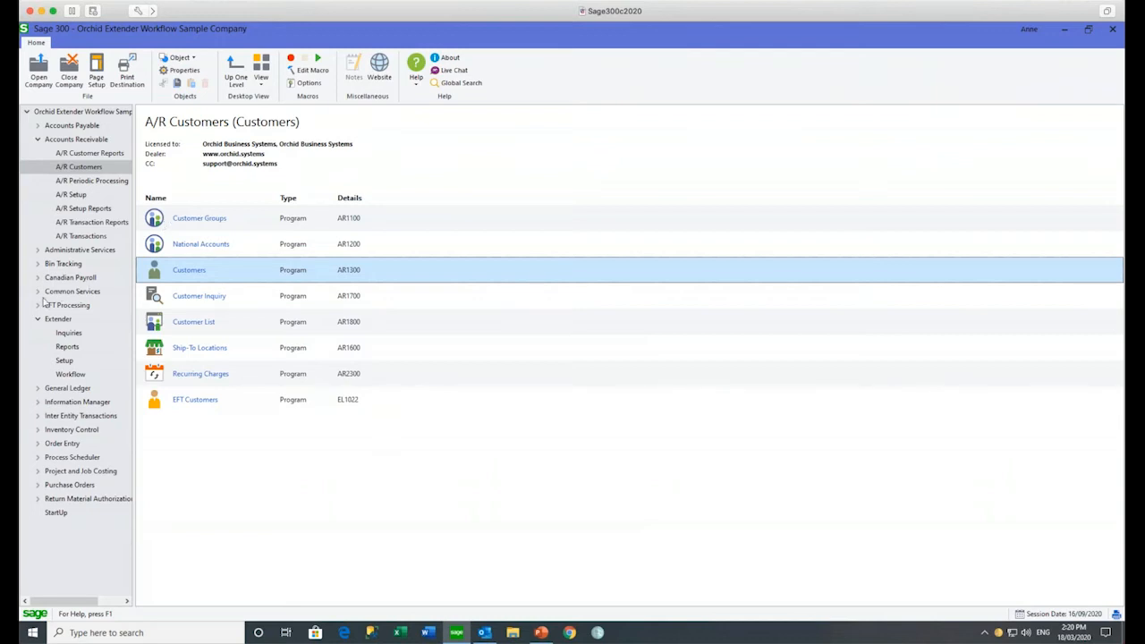
Step: Open G/L Accounts, try account 1804-1, then load existing account 1003-1
click(38, 387)
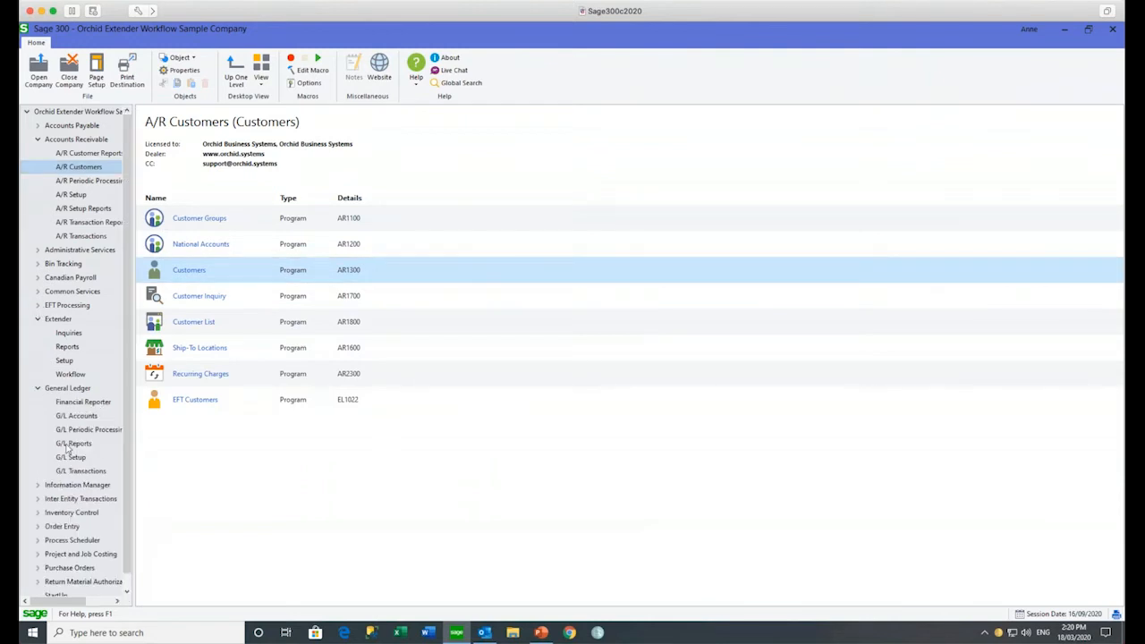
click(79, 472)
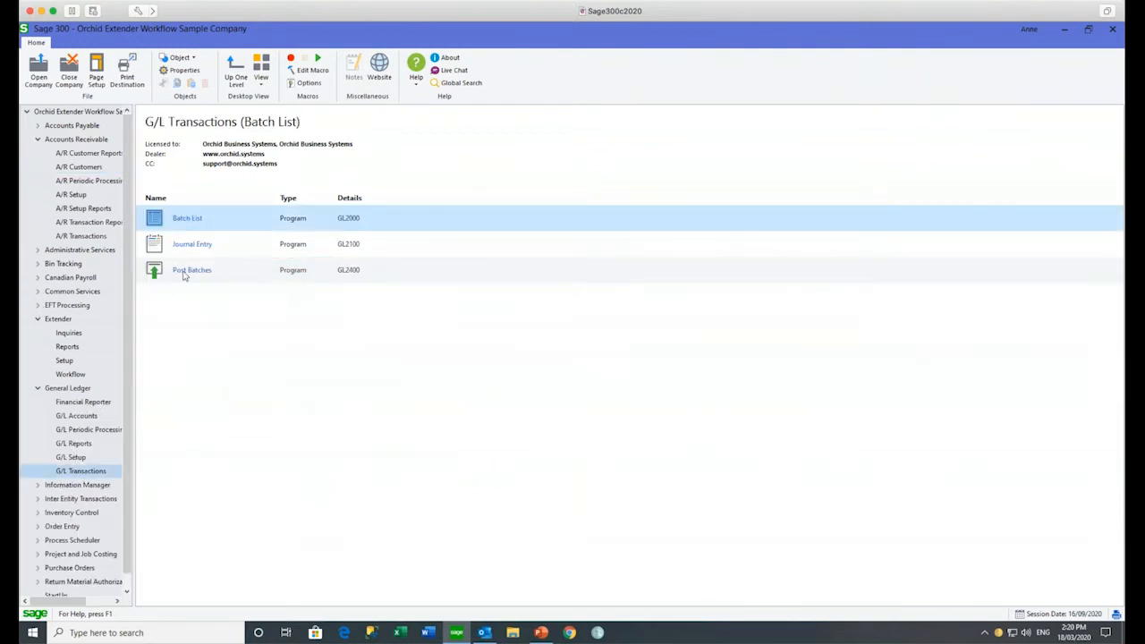
click(77, 416)
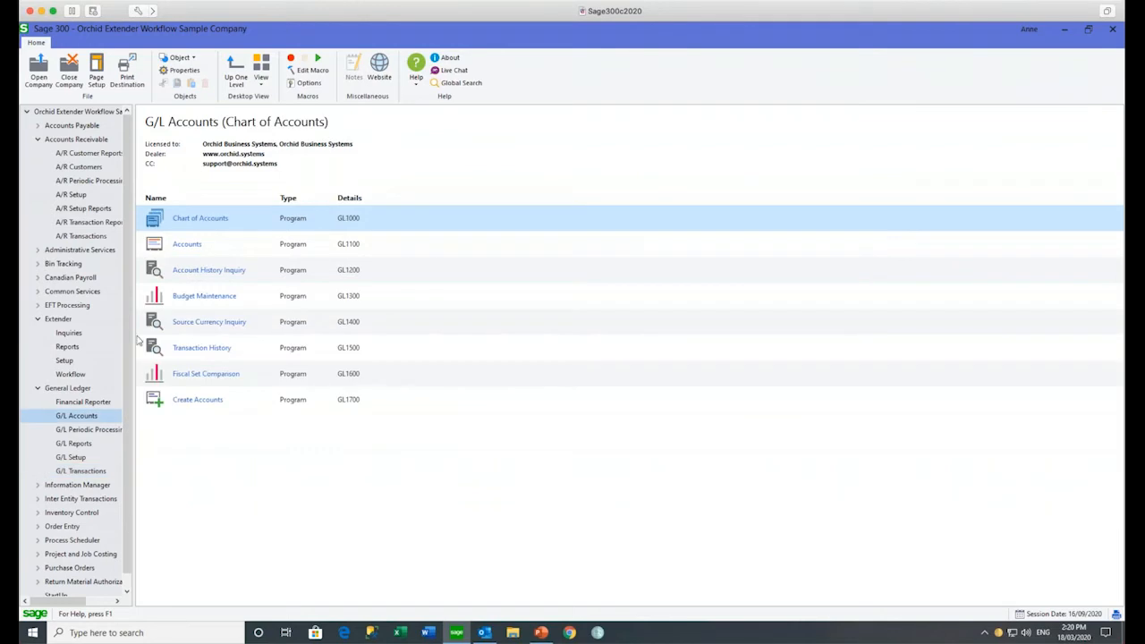
double_click(187, 245)
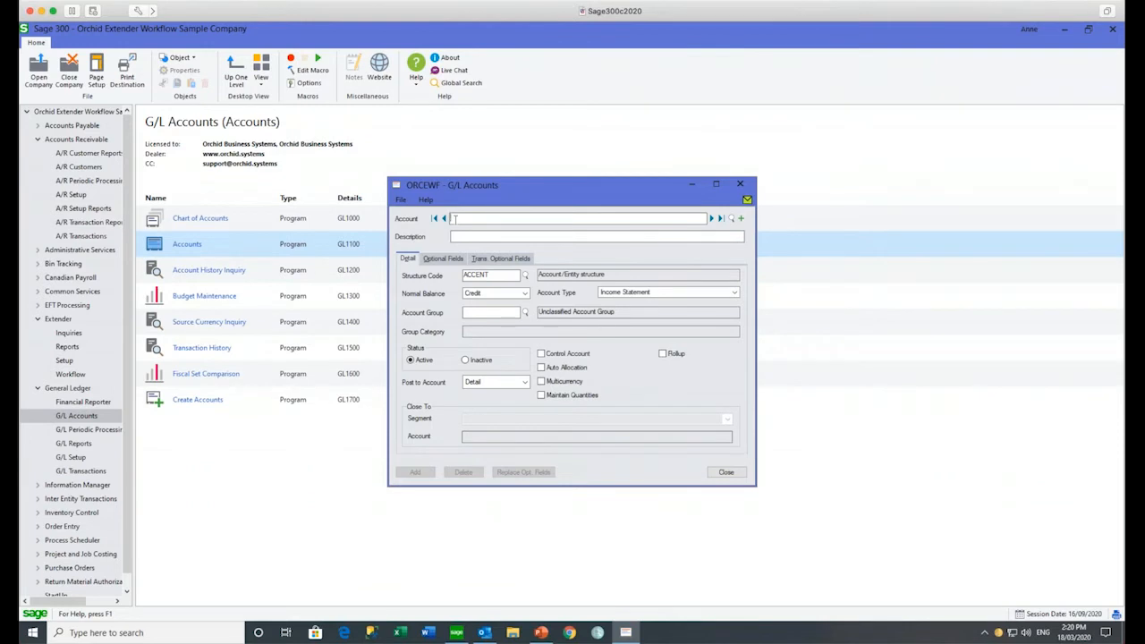
text(1804)
text(-1)
key(Tab)
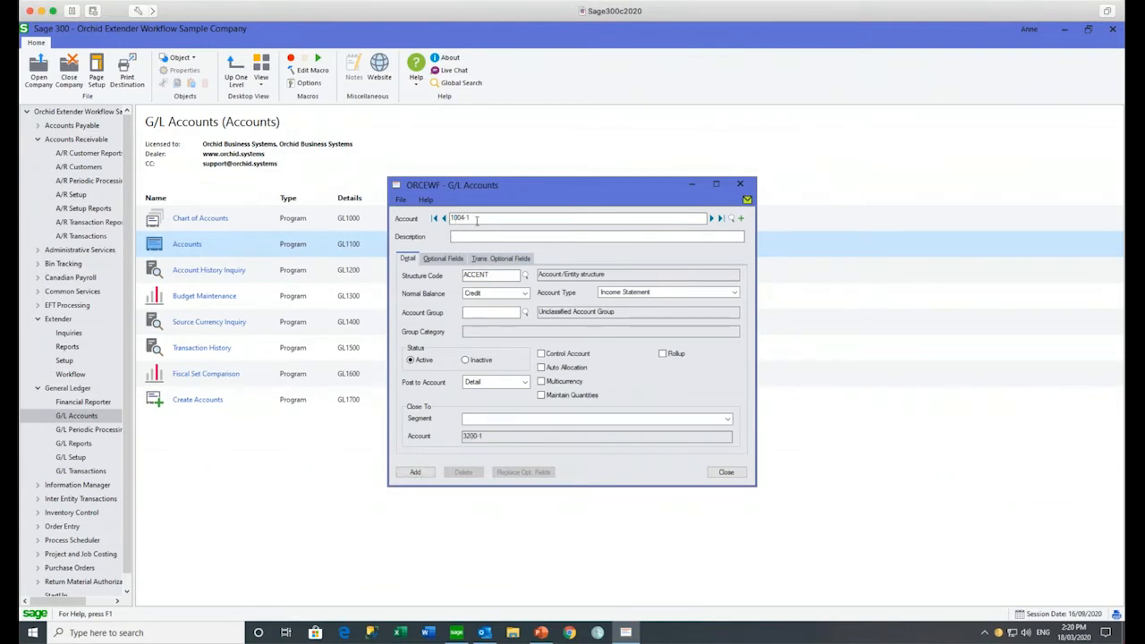
click(444, 219)
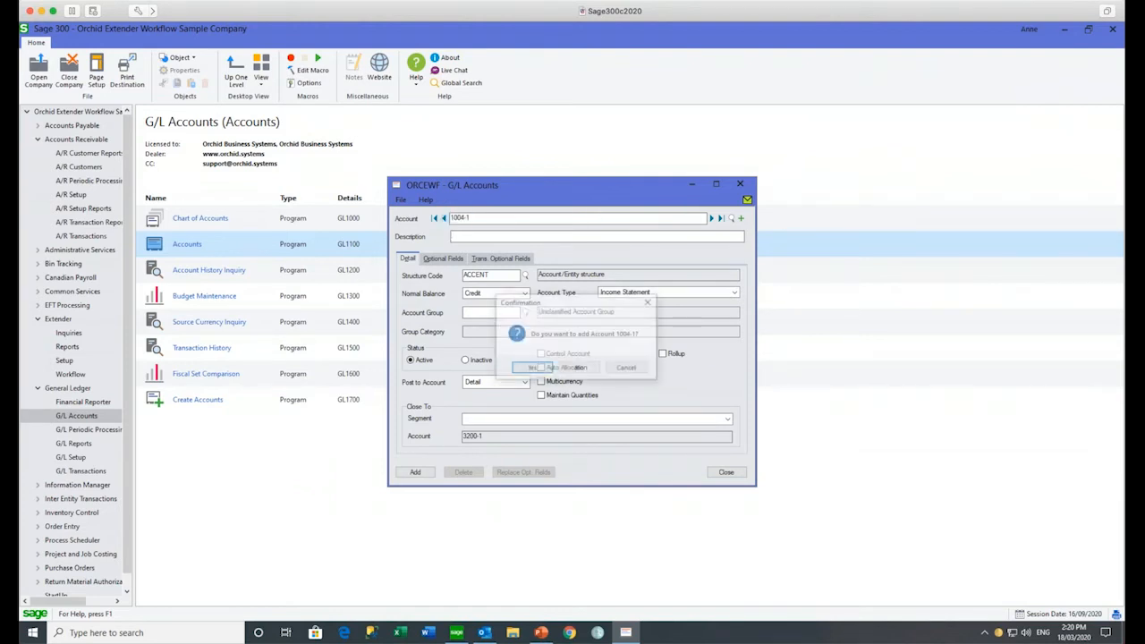
click(574, 370)
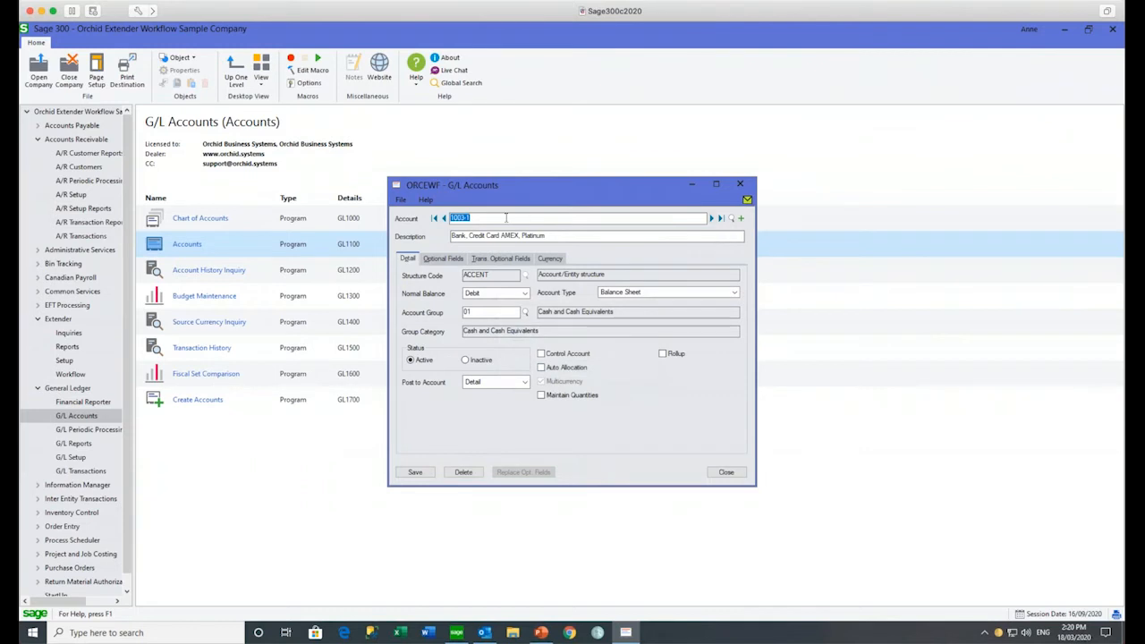
Step: Add account 1009-1 based on 1003-1 and acknowledge it is inactive until approved
click(466, 217)
key(BackSpace)
text(9)
key(Tab)
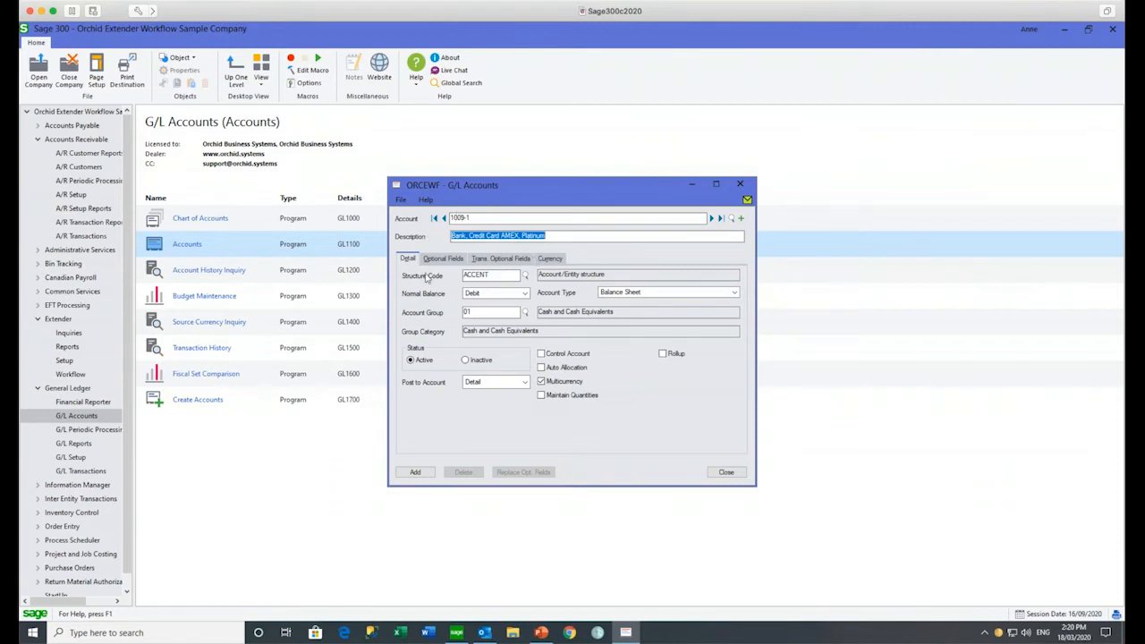
click(420, 475)
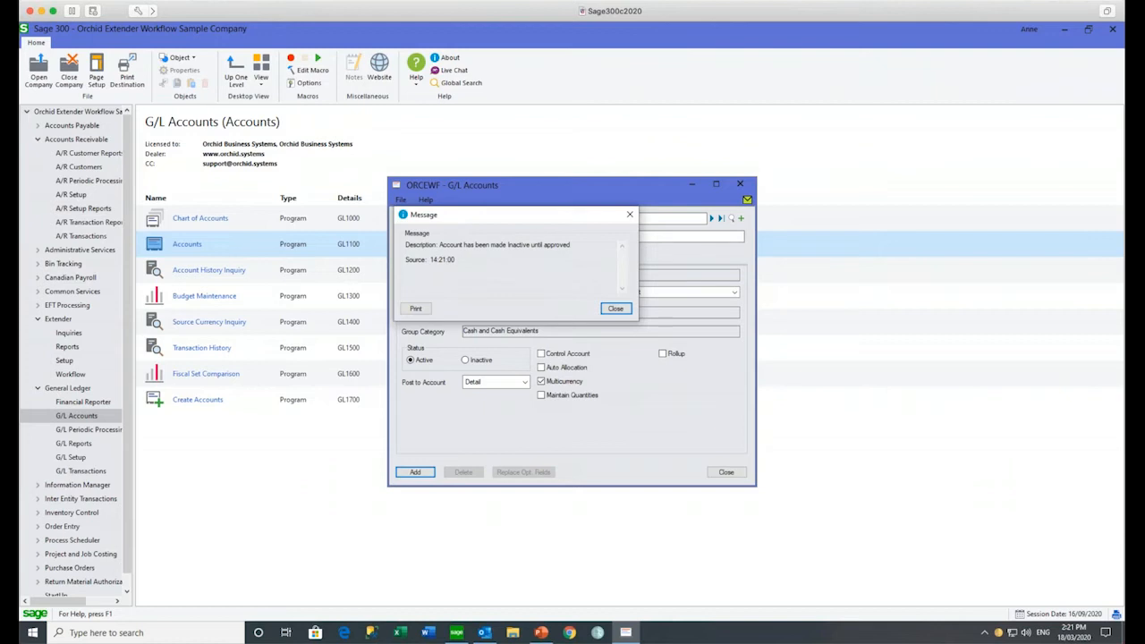
click(615, 309)
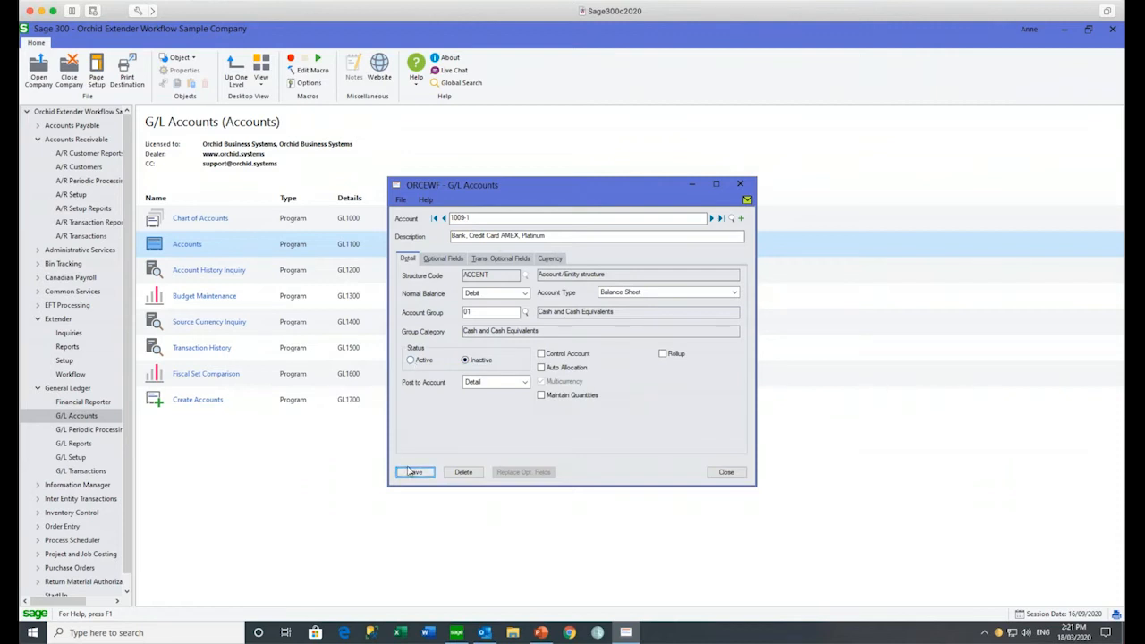
Step: Try saving account 1009-1 as active, see the pending-workflow block, close it, and reopen sign-in
click(412, 360)
click(414, 472)
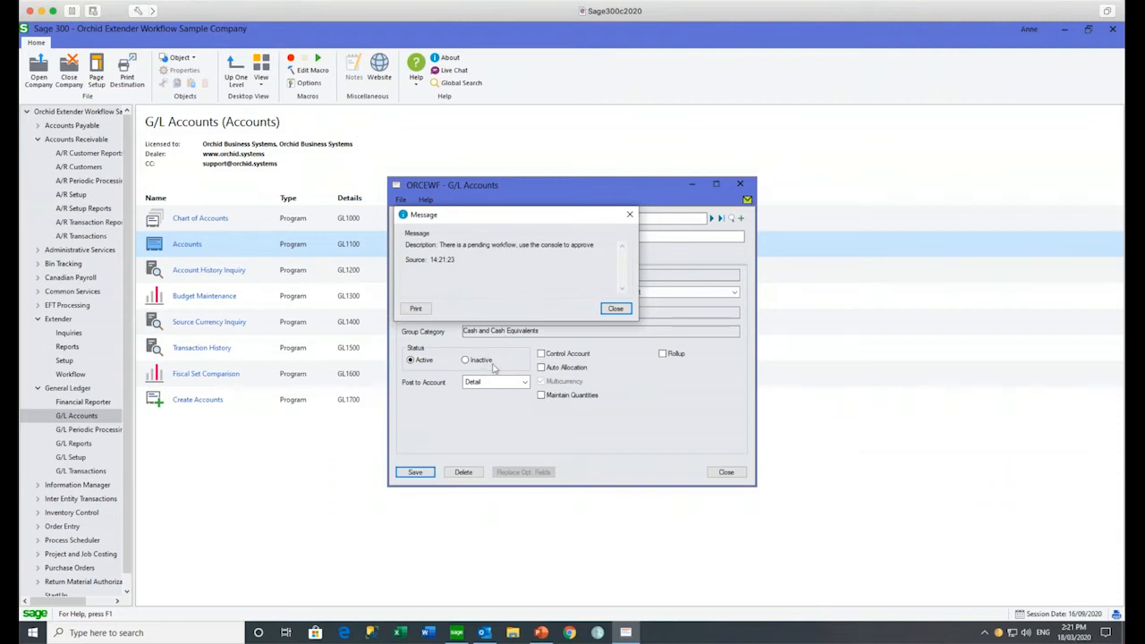
click(615, 308)
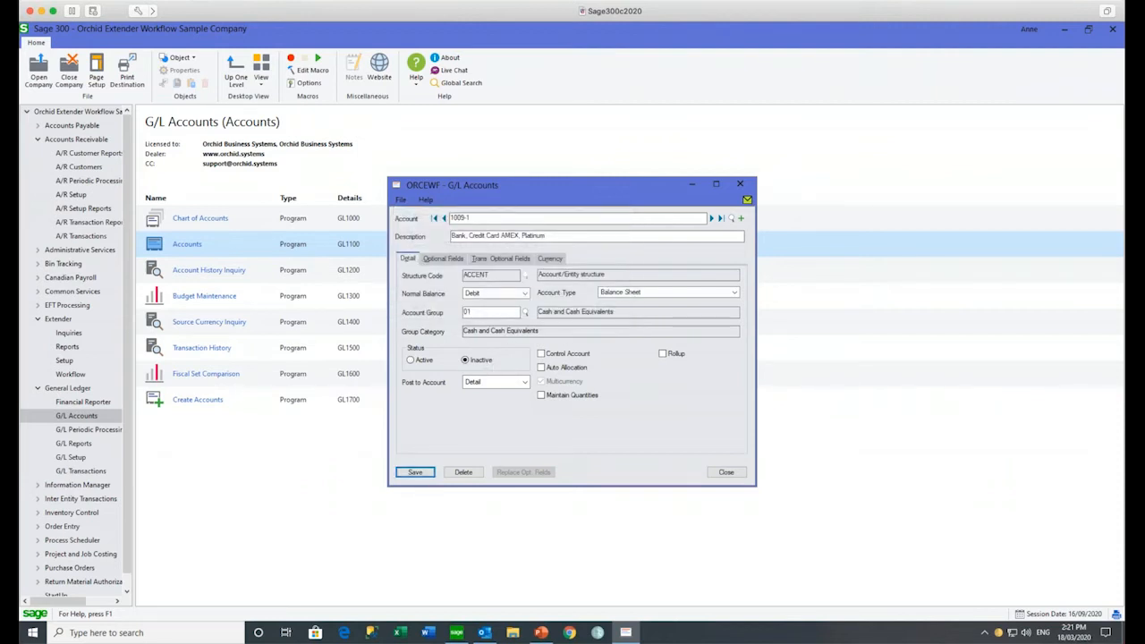
click(725, 471)
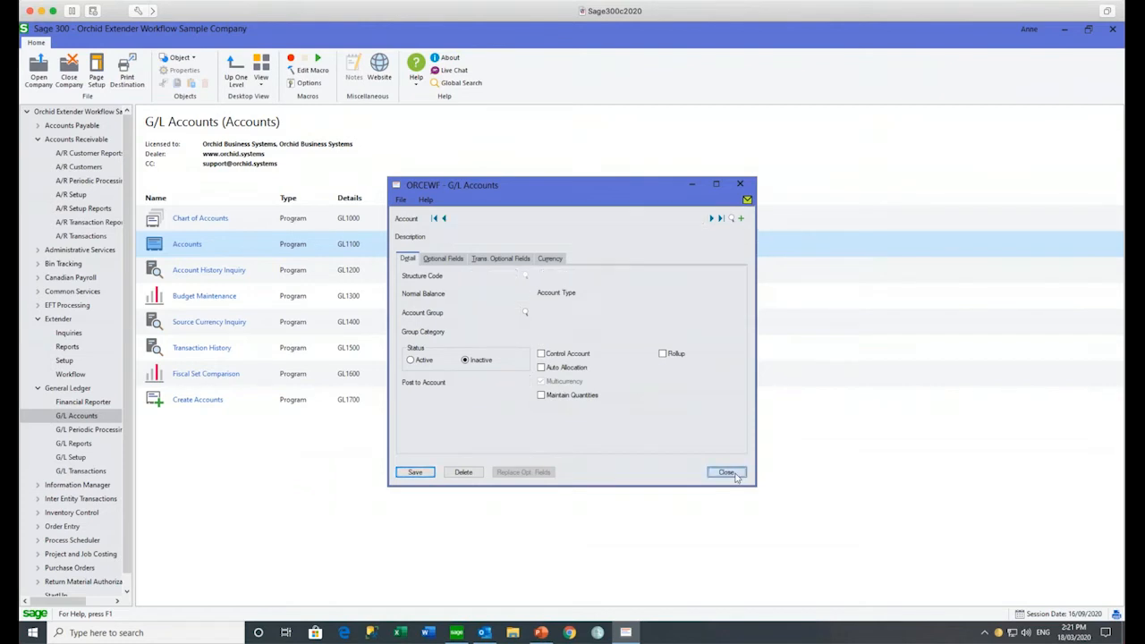
click(38, 70)
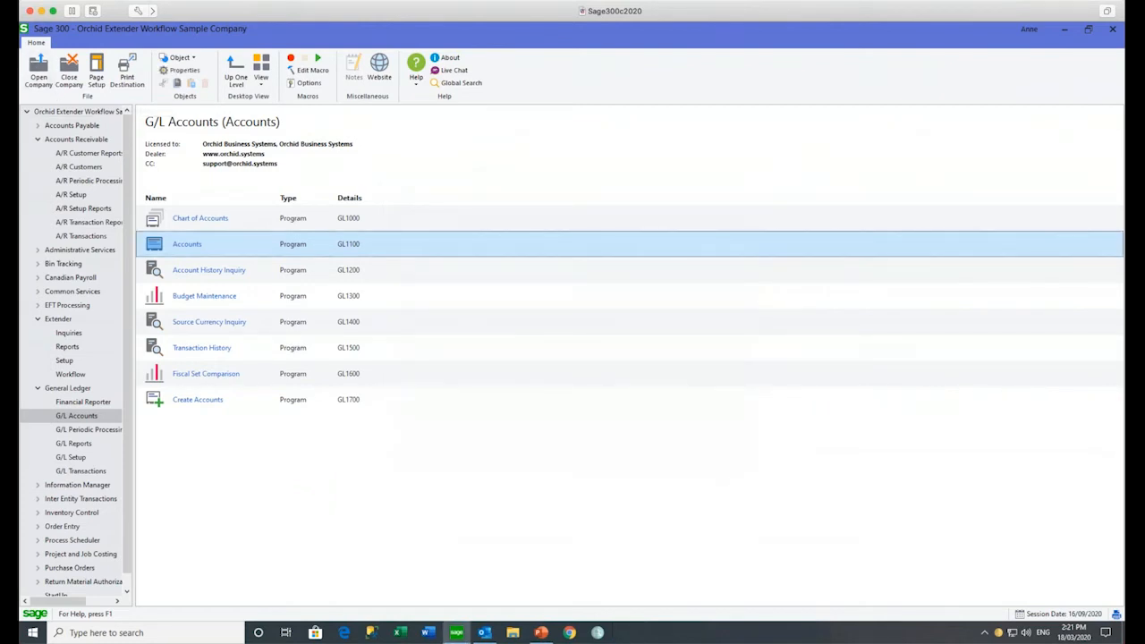
drag(521, 305, 439, 288)
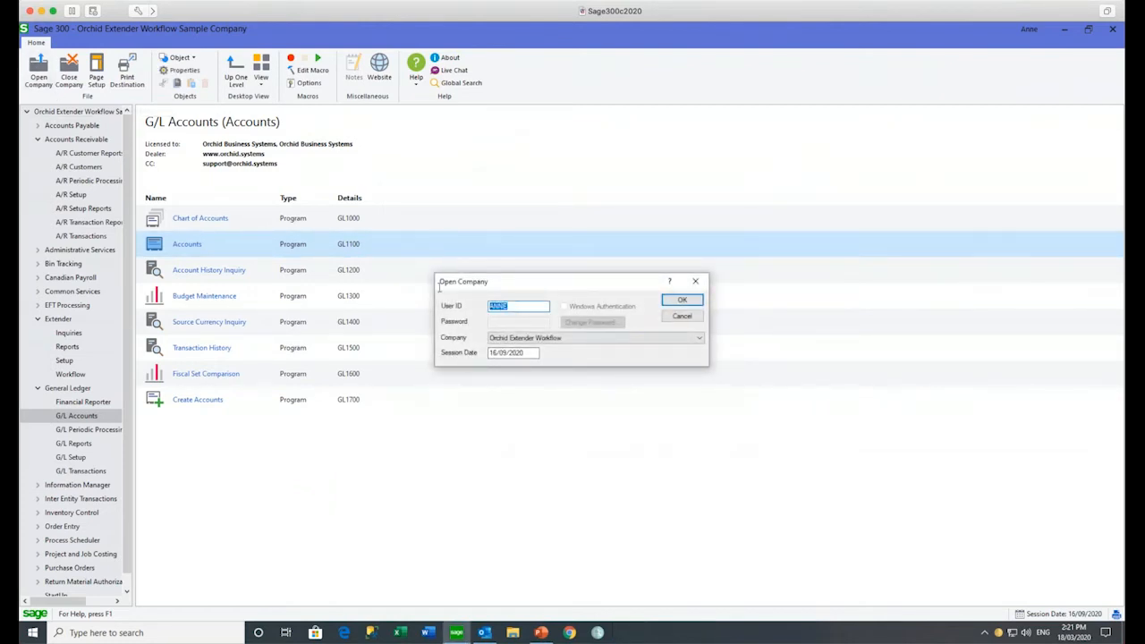
text(STEVE)
key(Return)
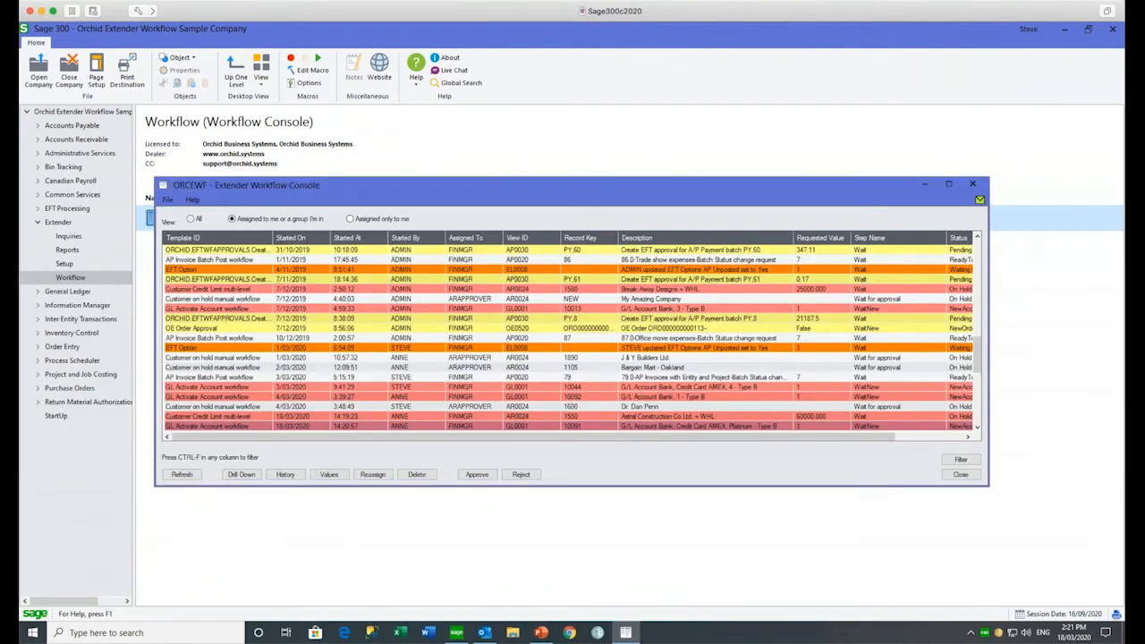
click(350, 219)
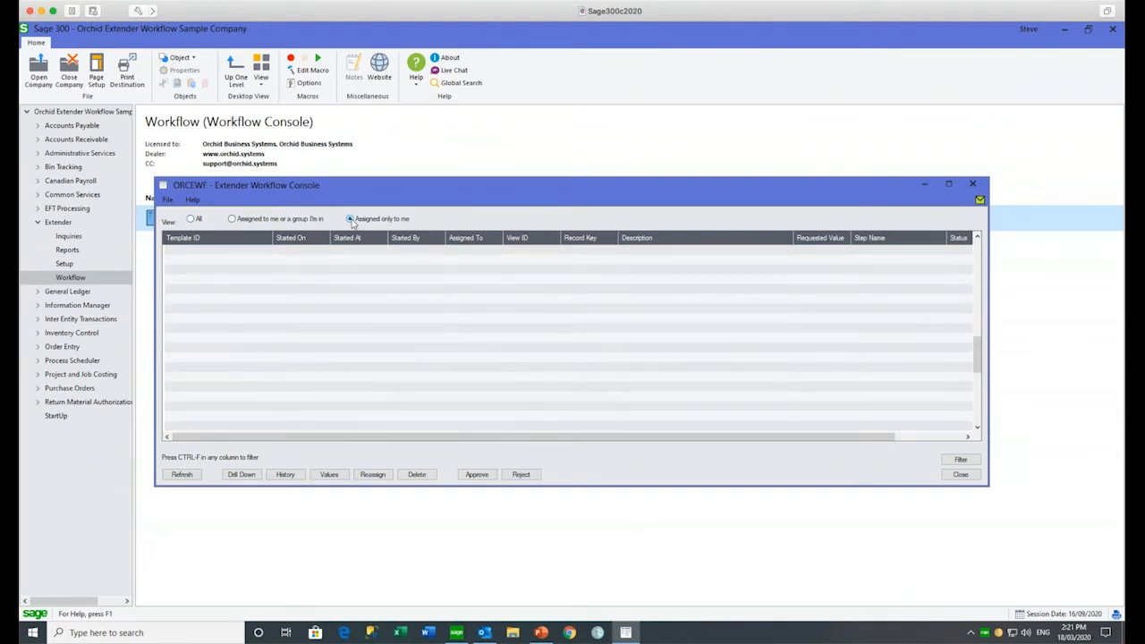
click(232, 219)
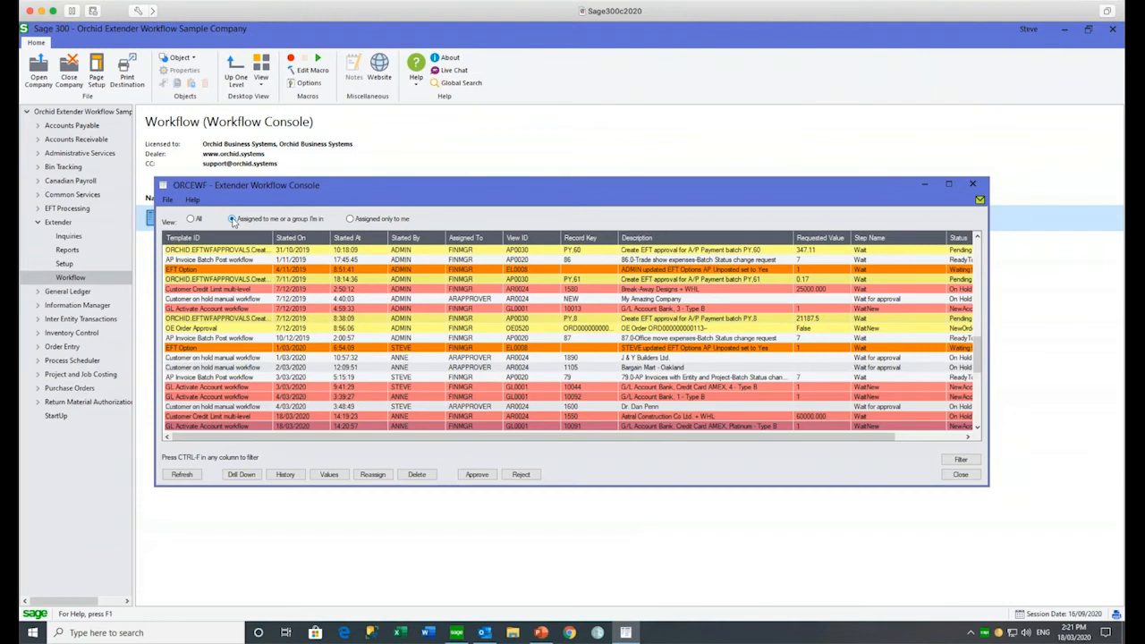
click(210, 417)
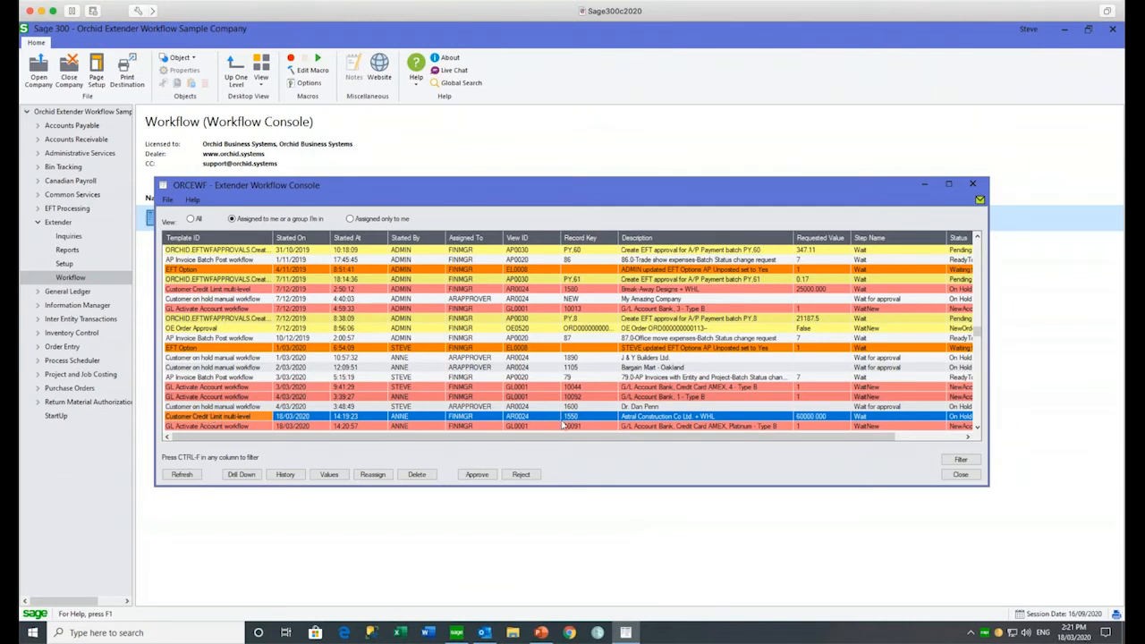
click(231, 427)
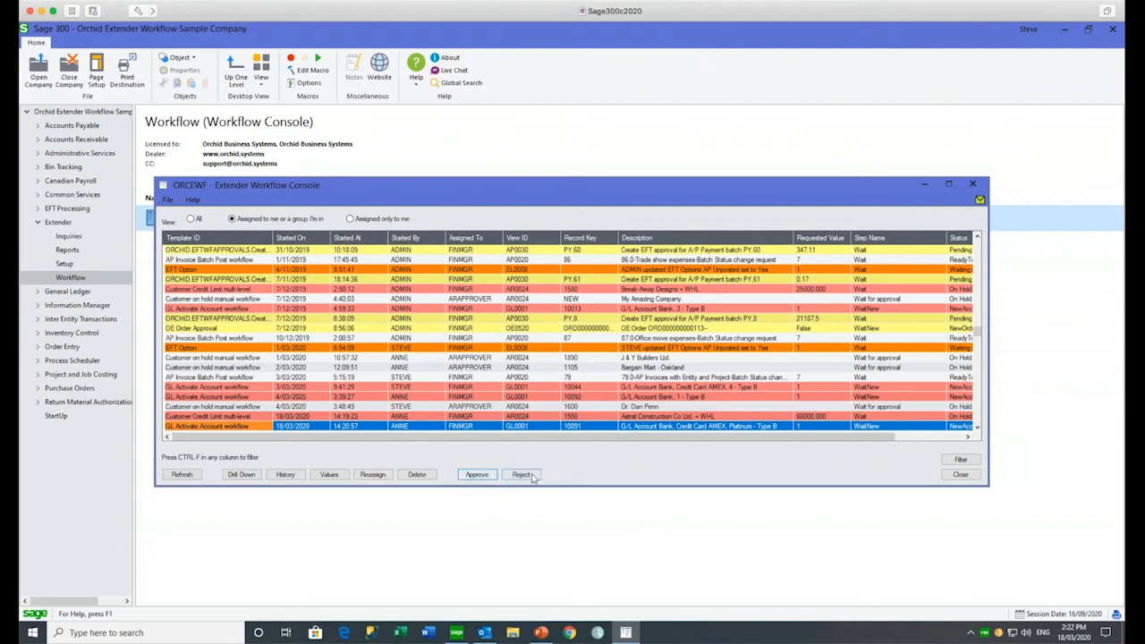
Step: Approve Astral Construction's credit-limit request at 55,000.00 with a seasonal-buying comment
click(202, 418)
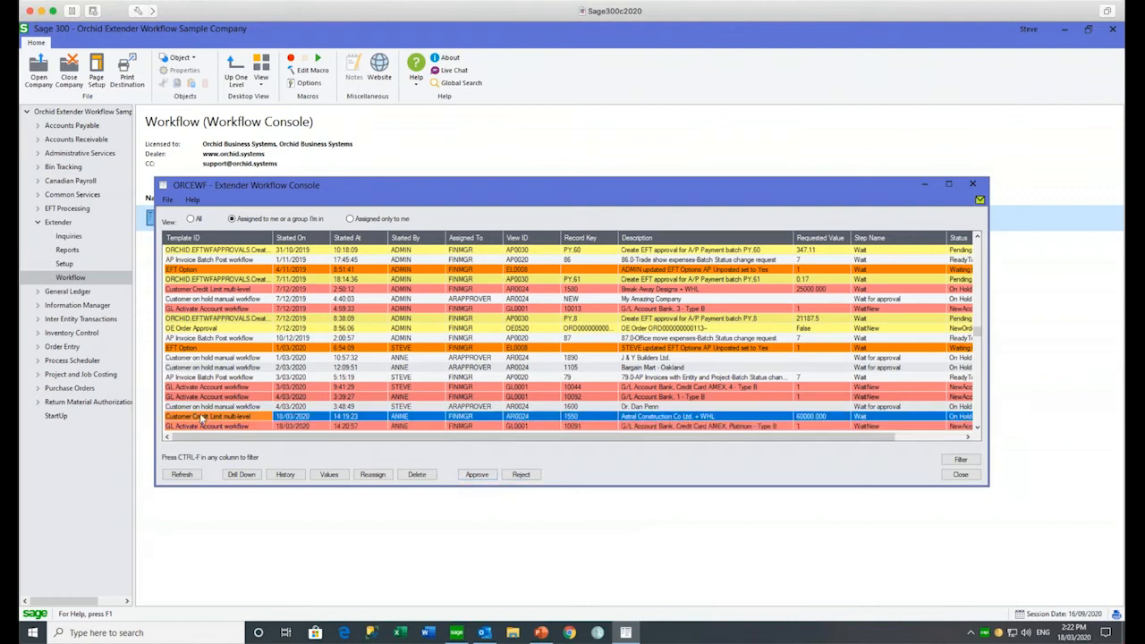
click(478, 477)
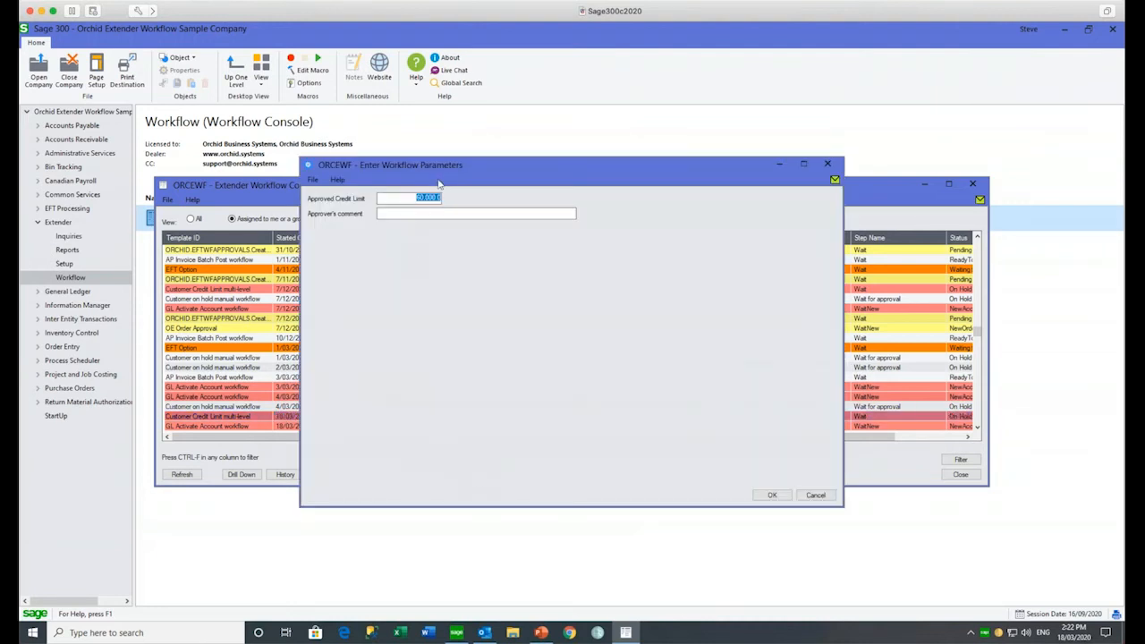
drag(414, 198, 445, 198)
text(5500)
text(sea)
text(sonal uying)
click(771, 495)
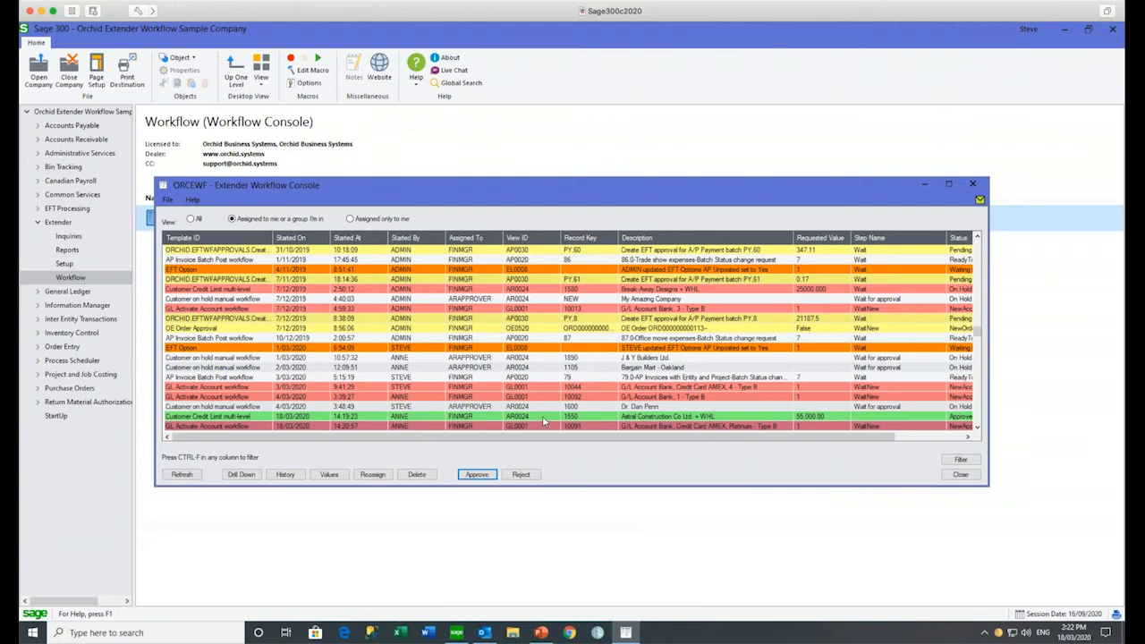
Step: Check the approved credit-limit and pending GL Activate Account workflows, then close the Workflow Console
click(400, 417)
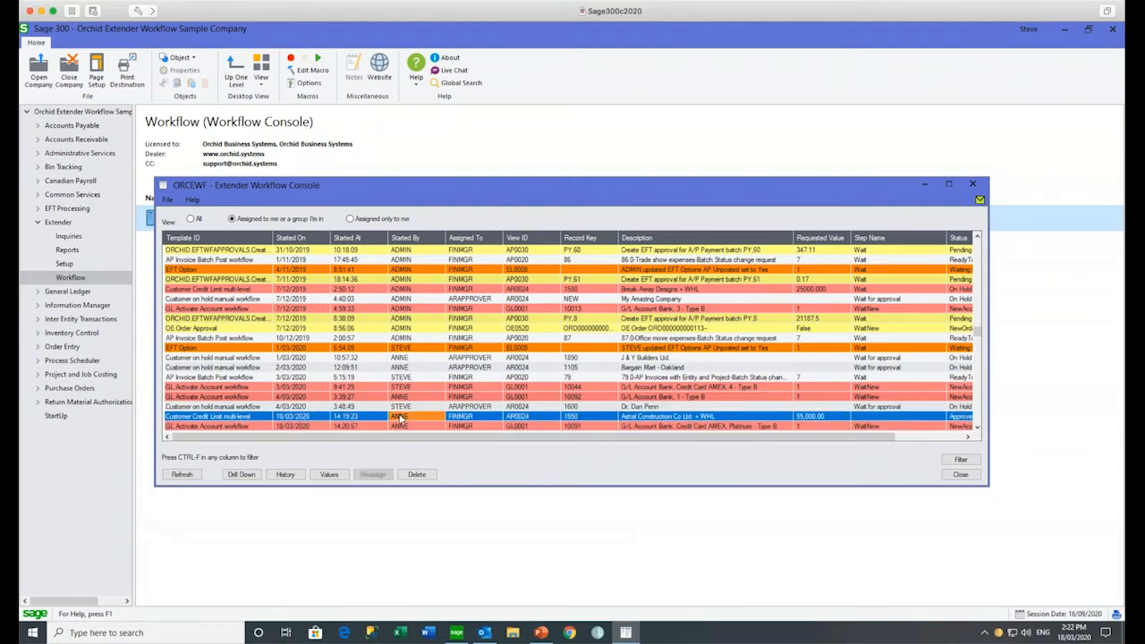
click(380, 426)
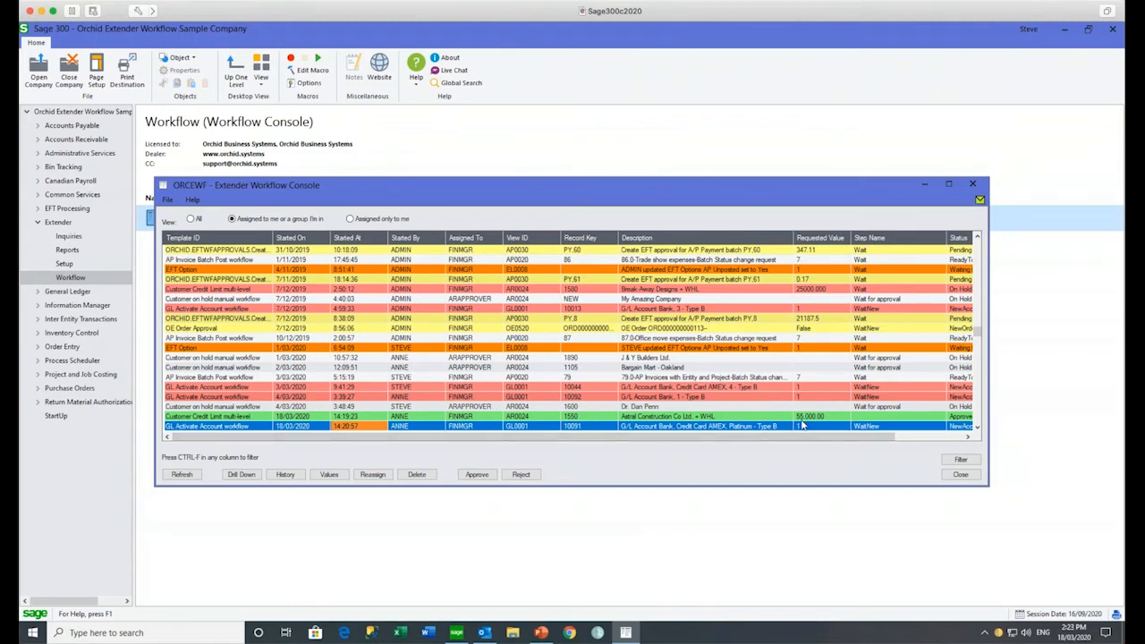
click(241, 430)
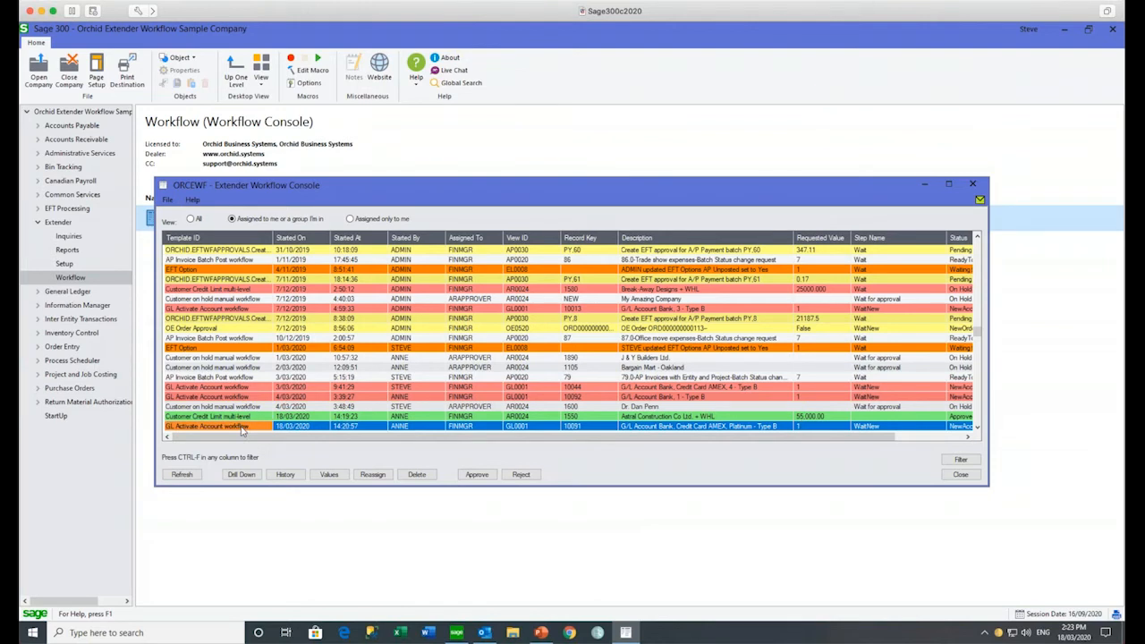
click(973, 184)
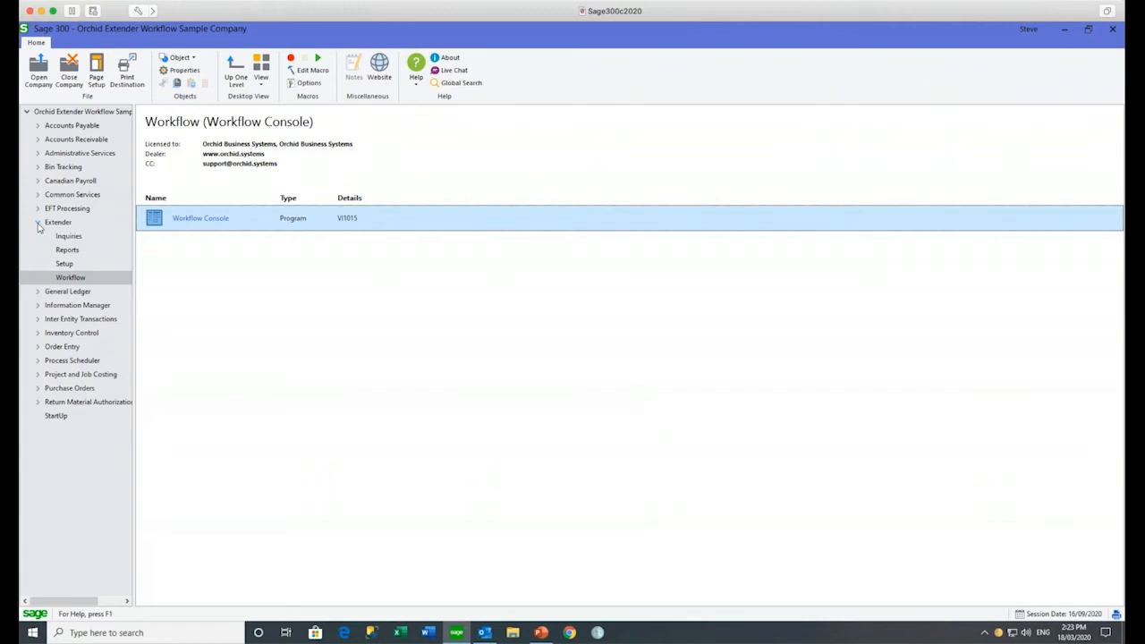
Step: Collapse Extender and open the Invoice Batch List under Accounts Payable > A/P Transactions
click(38, 224)
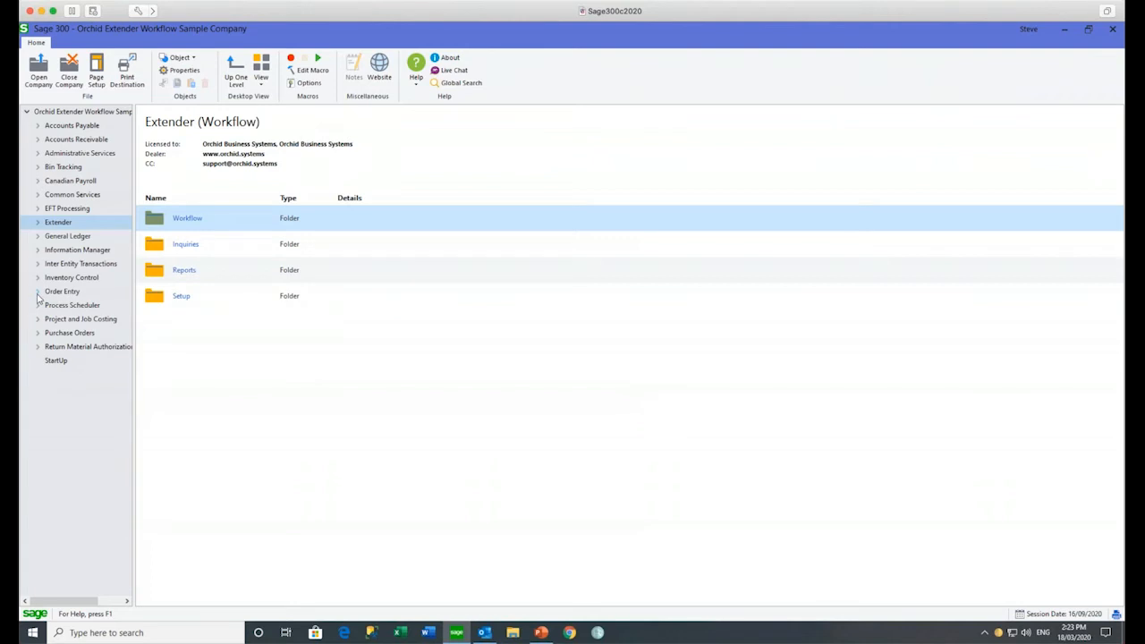
click(39, 127)
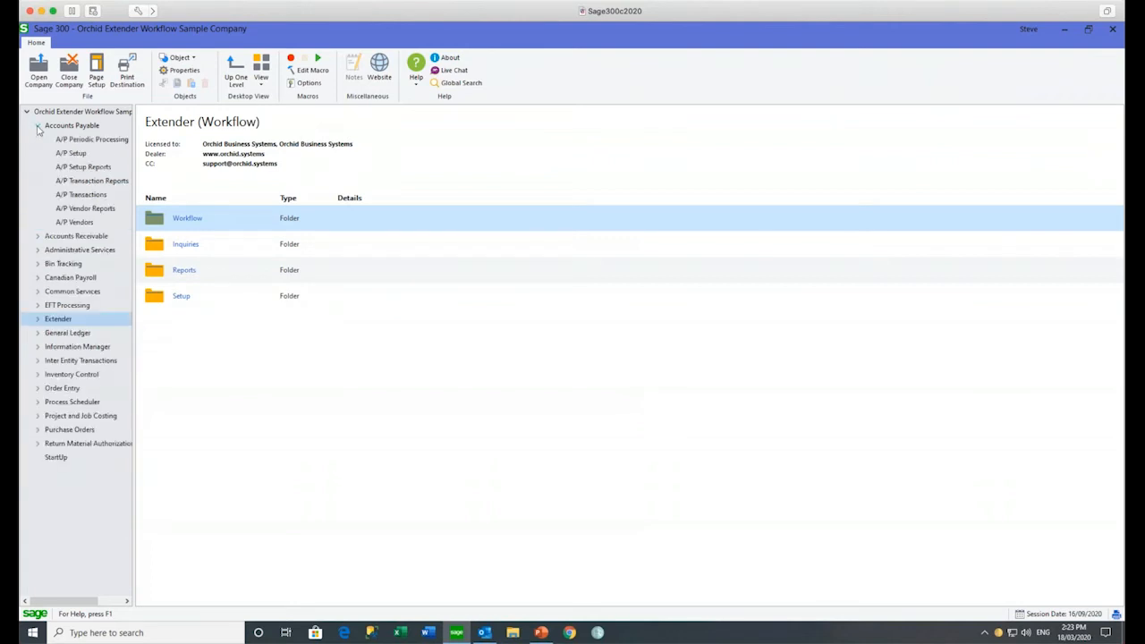
click(89, 195)
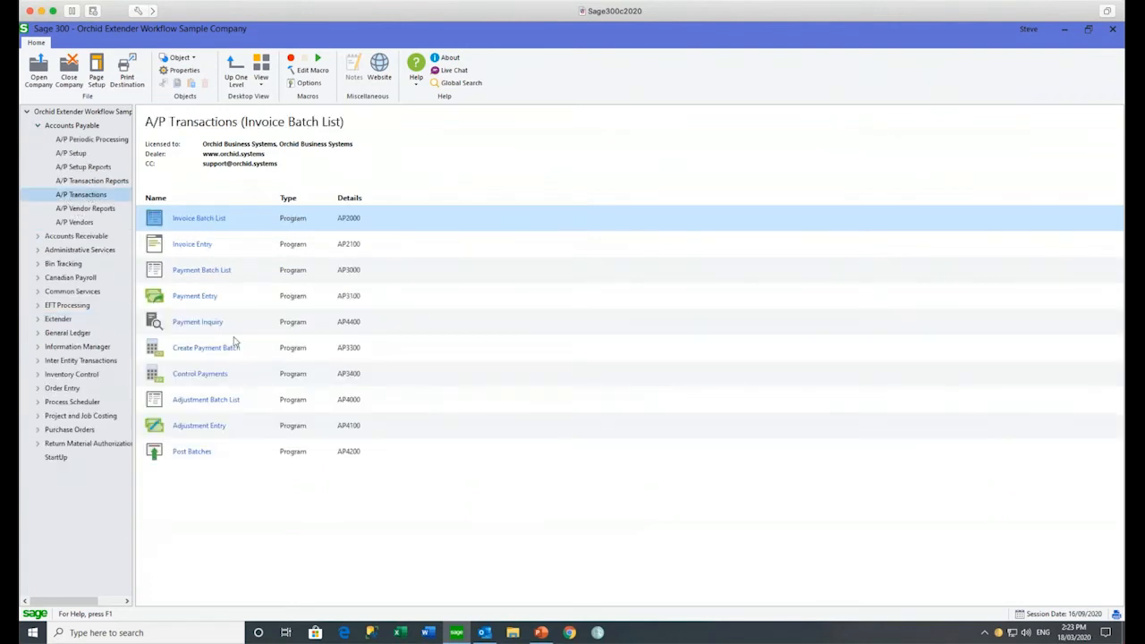
click(208, 219)
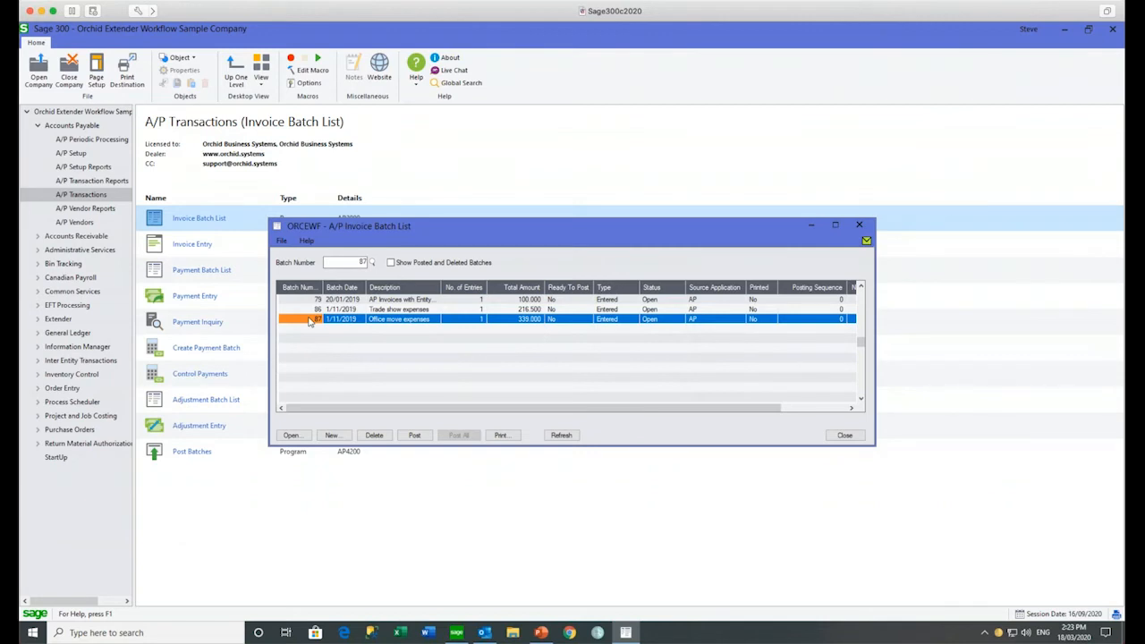
Step: Try to mark batch 87 Ready To Post and dismiss the pending-approval warning
click(554, 321)
double_click(554, 320)
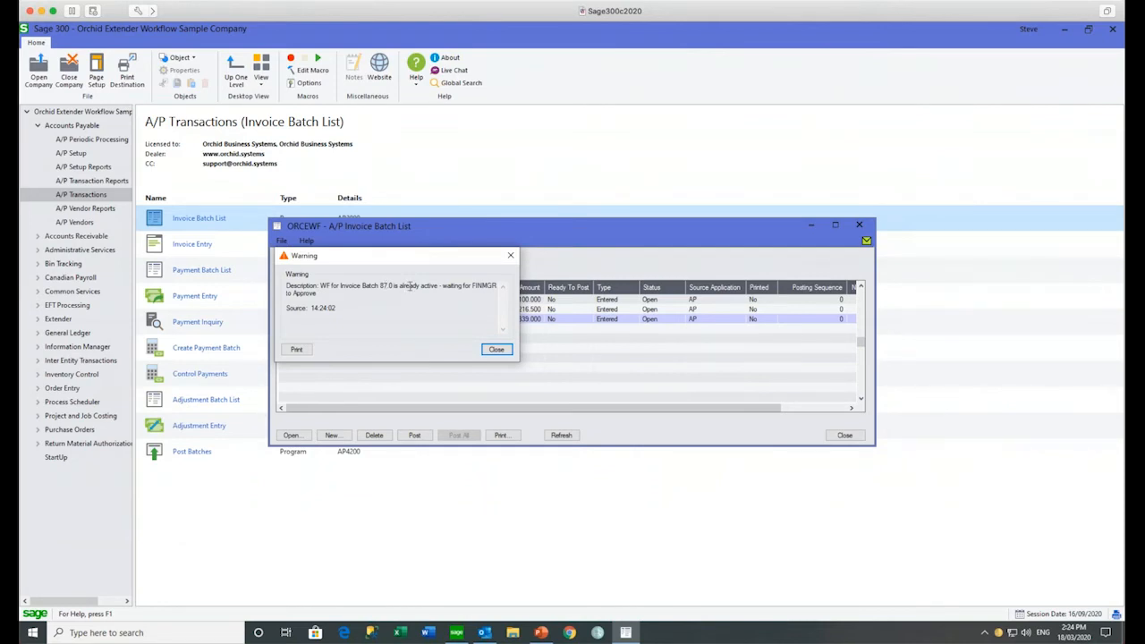
click(497, 349)
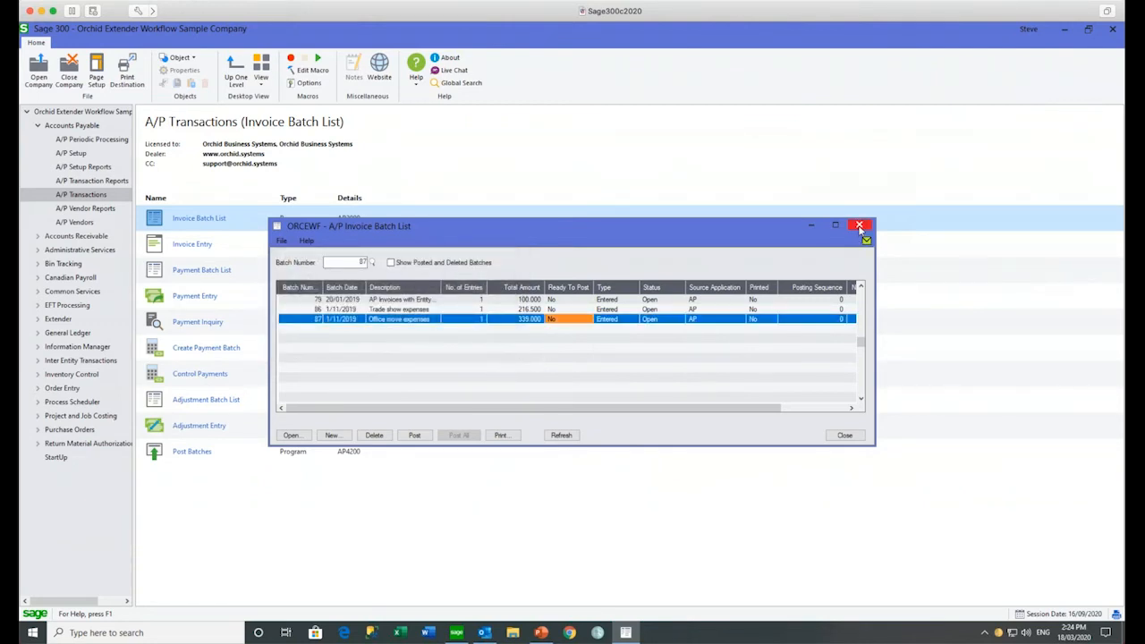
Step: Close the invoice batch list and begin reopening the company under a different User ID
click(860, 227)
click(44, 68)
double_click(537, 308)
Step: Sign in as ADMIN and launch the Workflow Console
text(ADMIN)
key(Return)
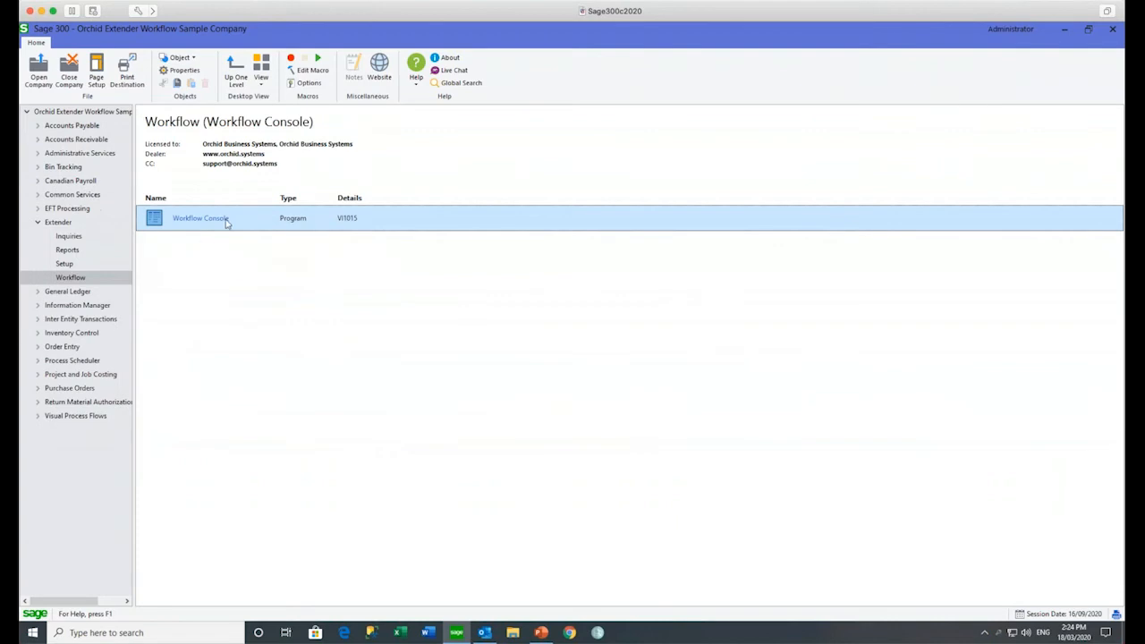
double_click(200, 218)
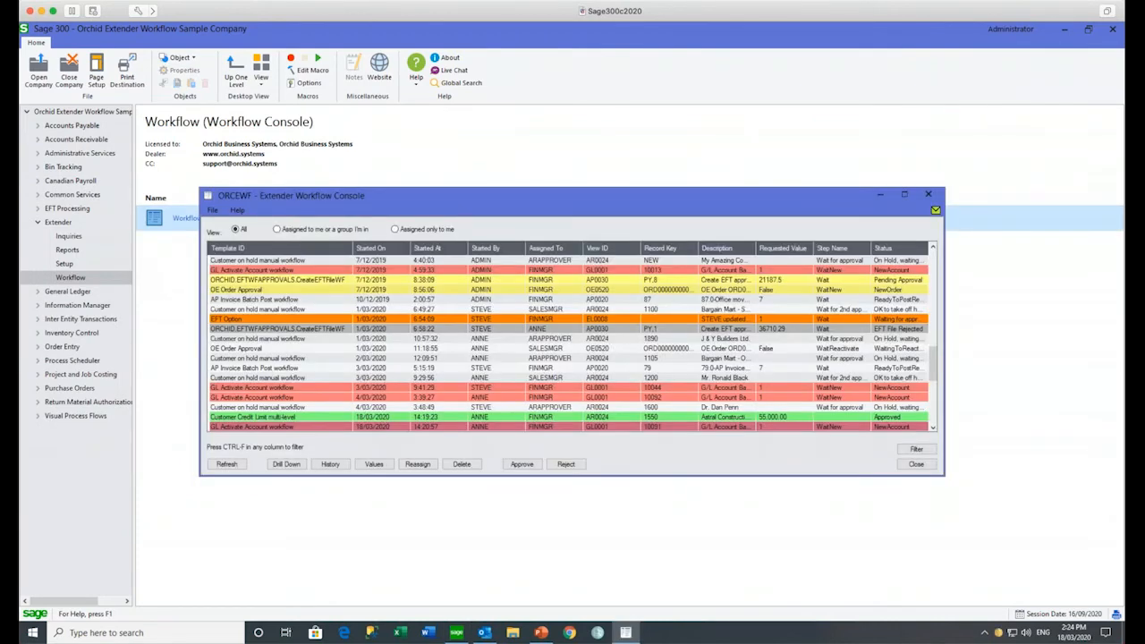
Step: Drill into batch 87's AP Invoice Batch Post workflow, then present PowerPoint slide 4
click(551, 301)
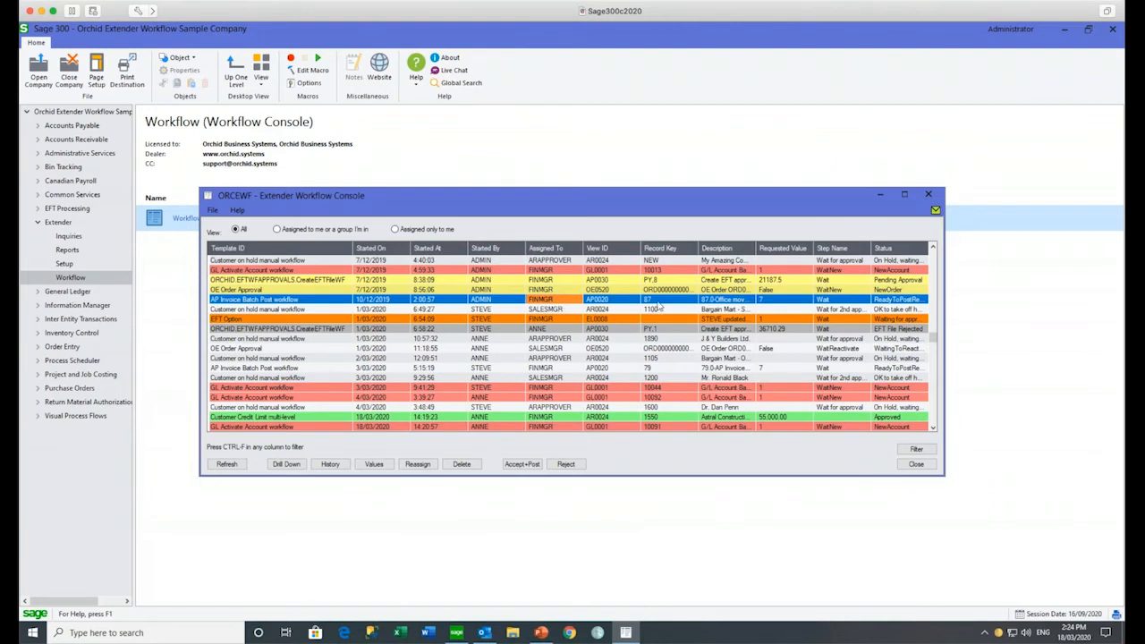
click(287, 464)
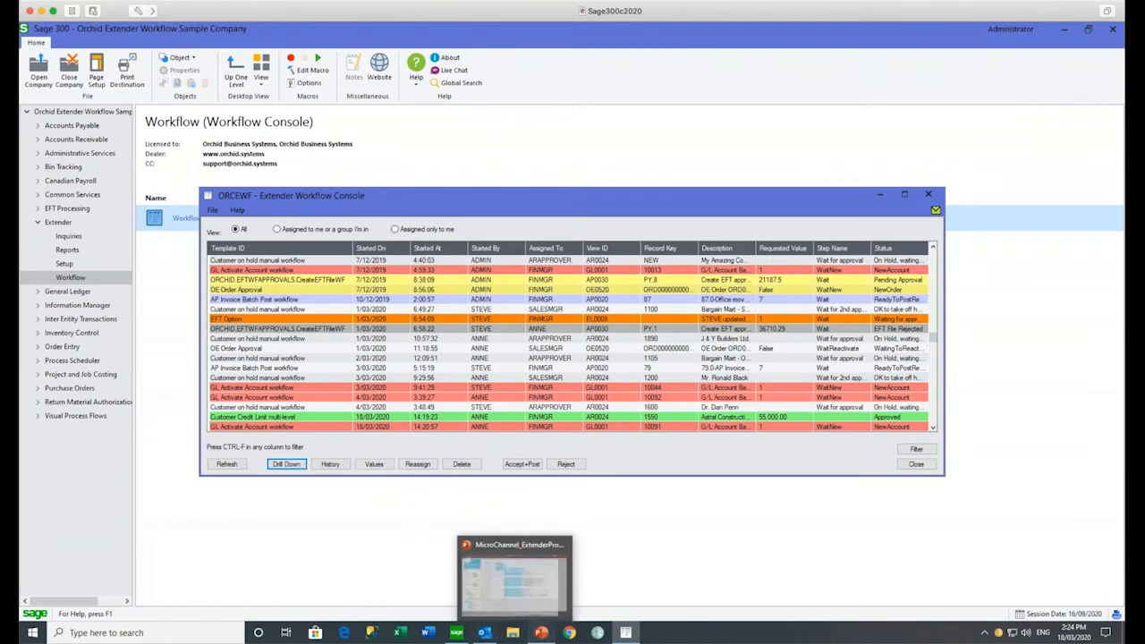
click(541, 632)
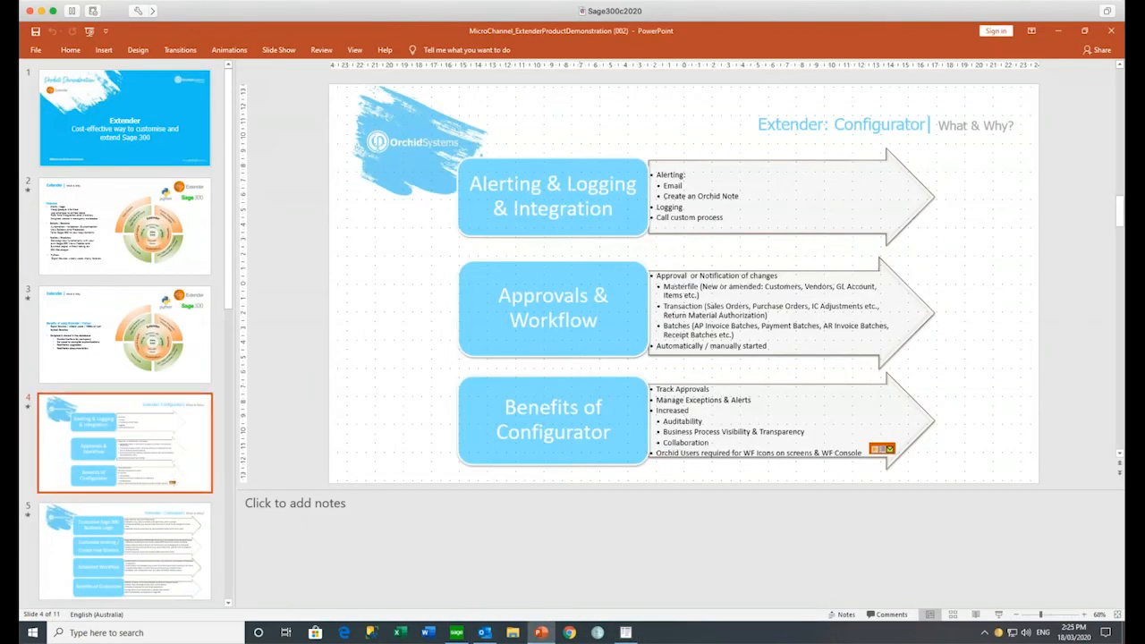
click(998, 616)
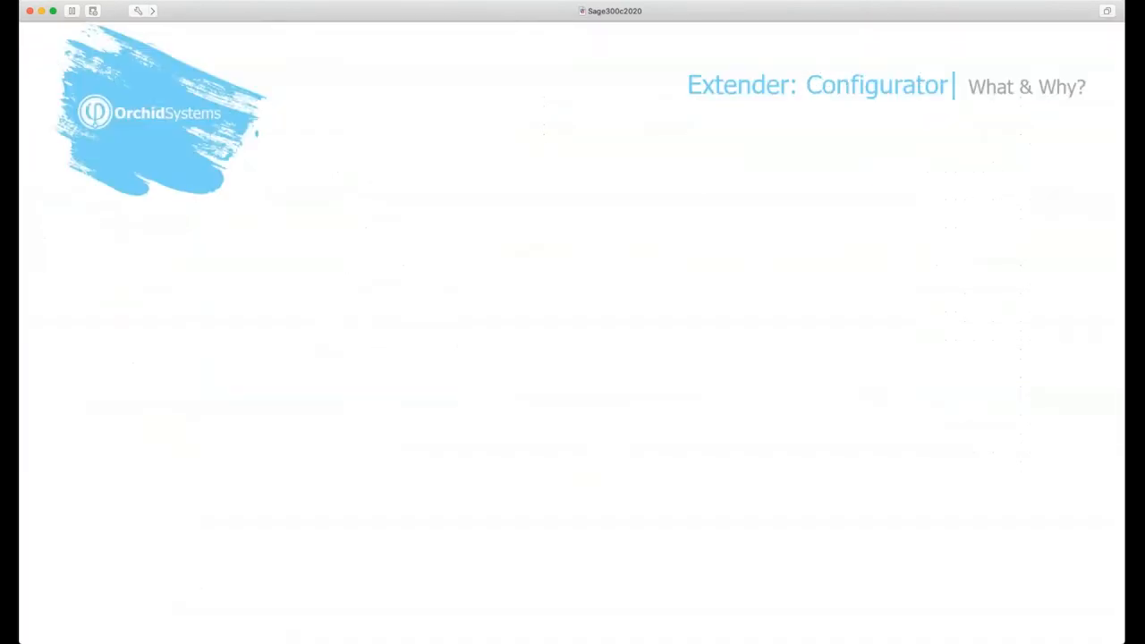
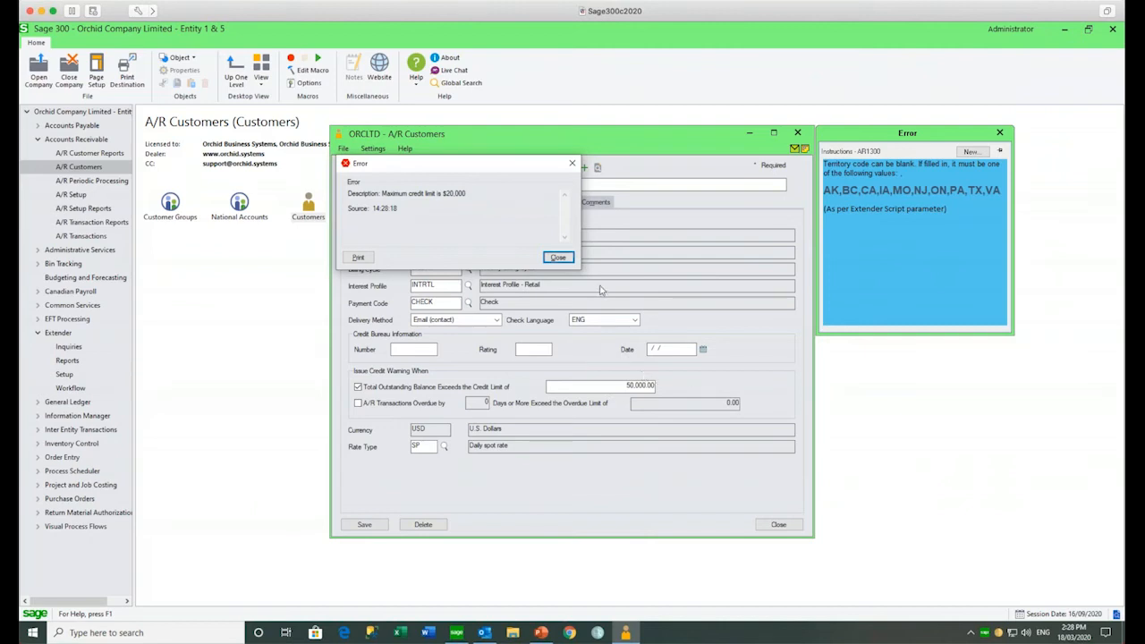
Step: Change customer 1200's Territory from CA to XXX and try saving, which triggers an invalid code error
click(558, 258)
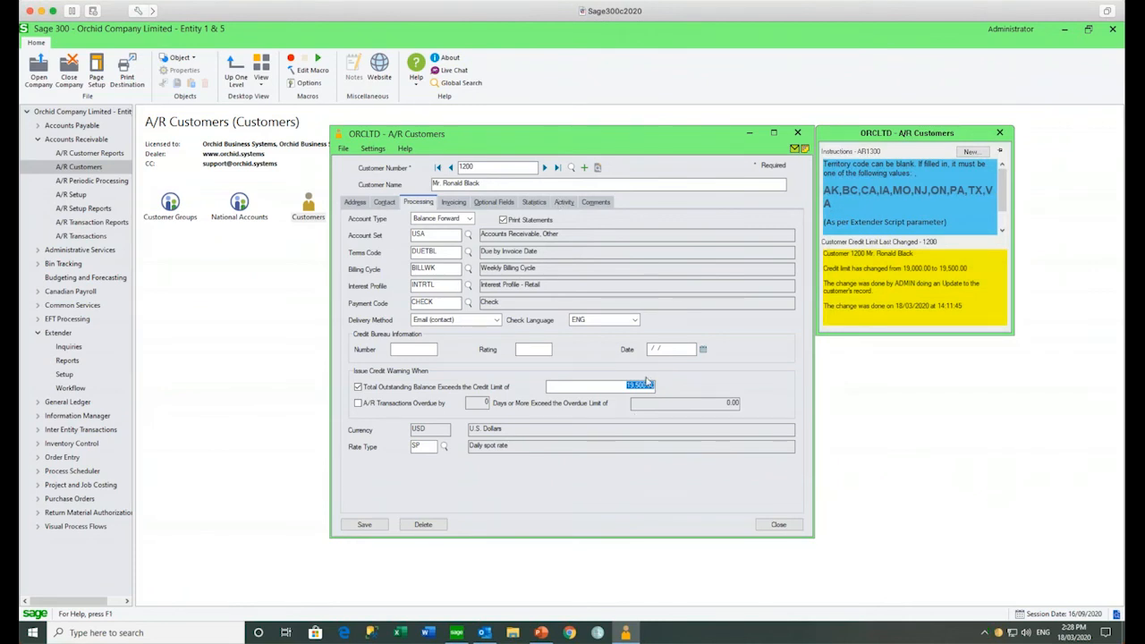
click(355, 202)
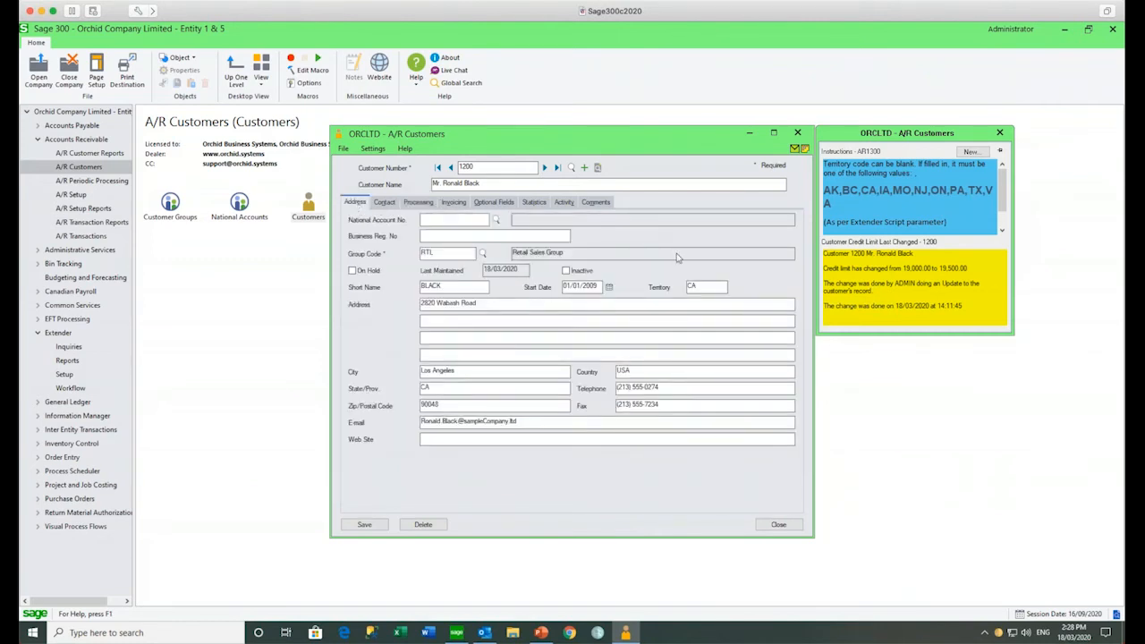
drag(716, 289, 672, 288)
text(XXX)
key(Tab)
click(383, 524)
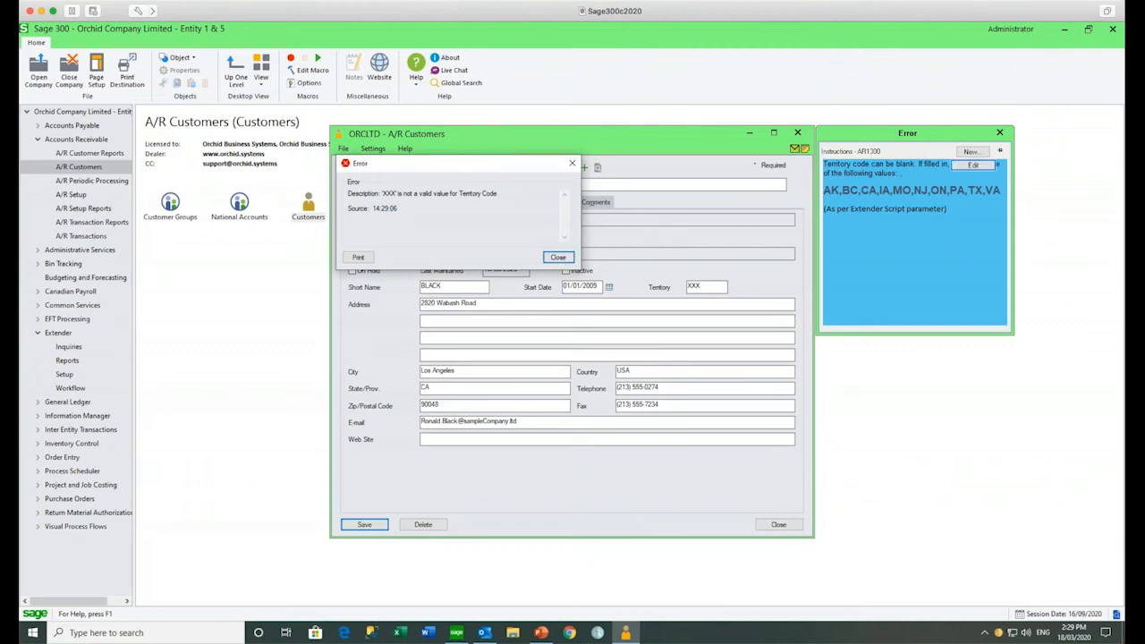
mouse_move(864, 226)
Step: Dismiss the Territory Code error and close the customer record without saving
click(557, 257)
click(778, 524)
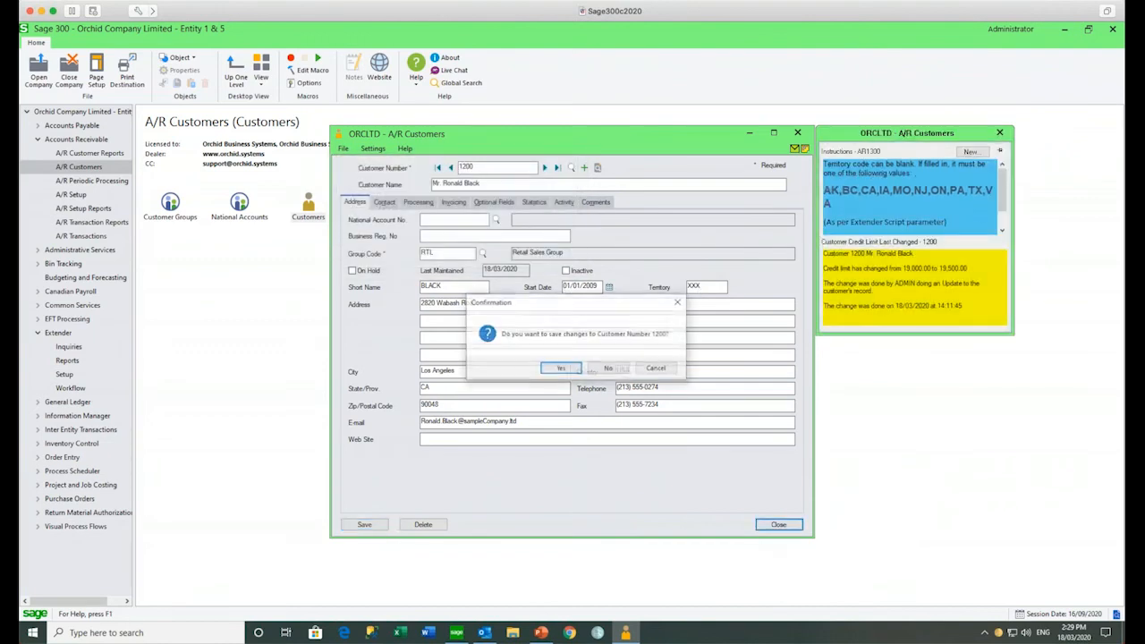
click(601, 372)
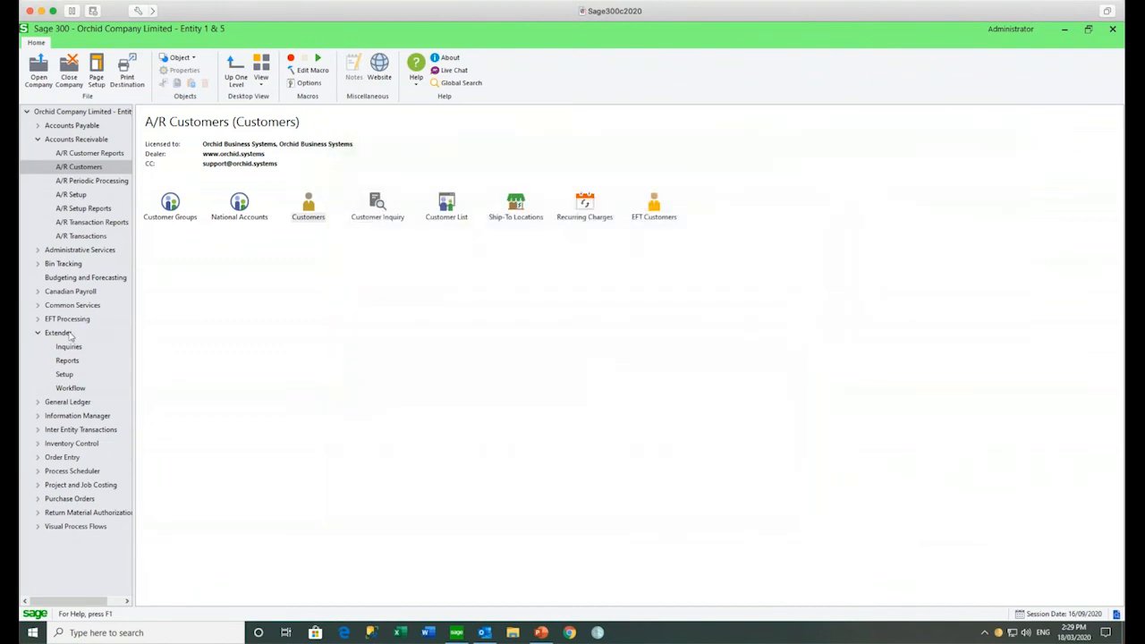
click(39, 139)
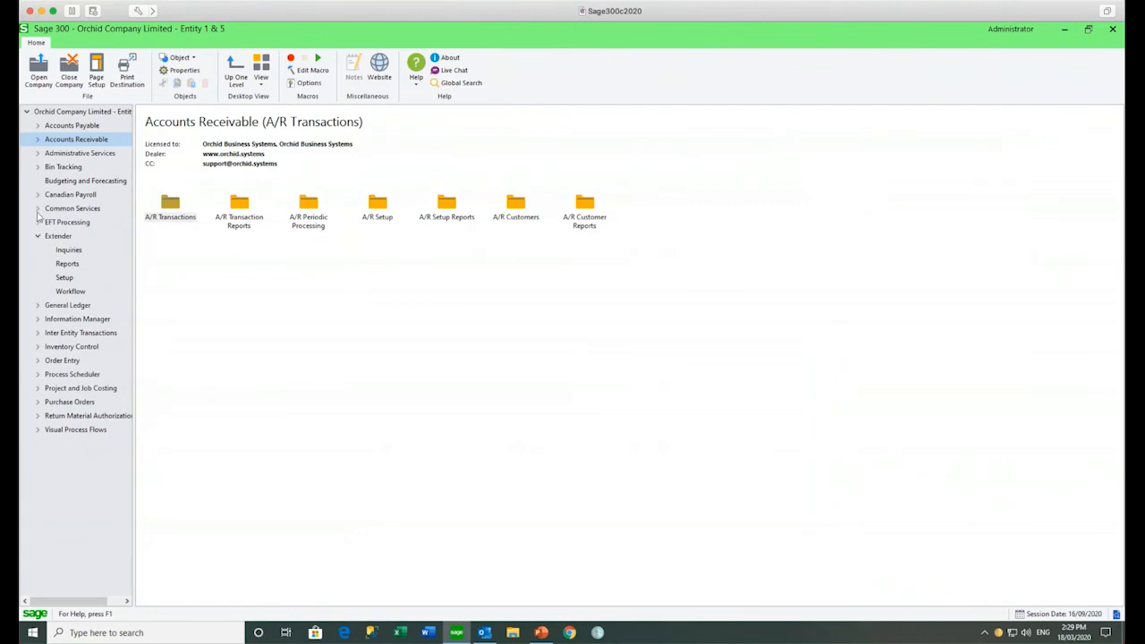
click(37, 389)
click(37, 388)
click(37, 401)
click(79, 513)
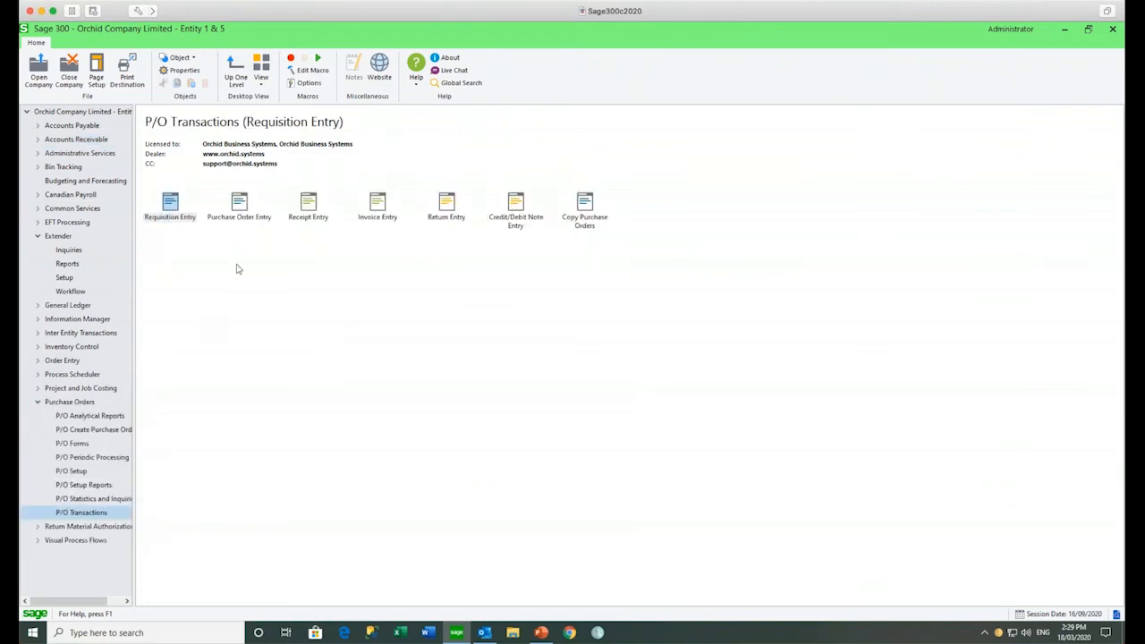
double_click(244, 218)
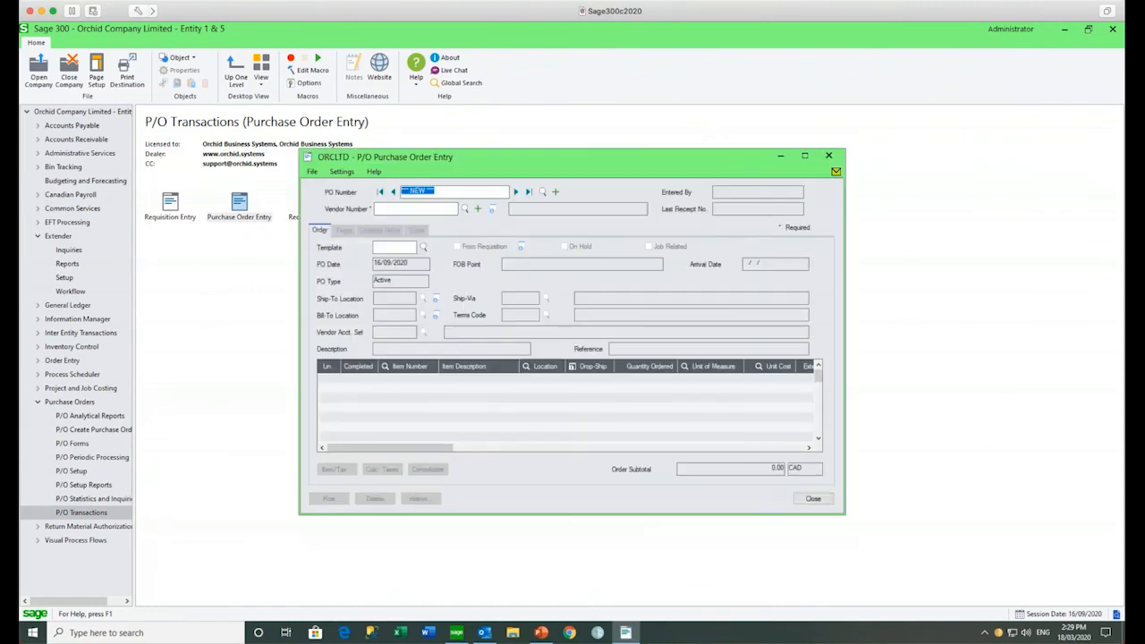
click(515, 192)
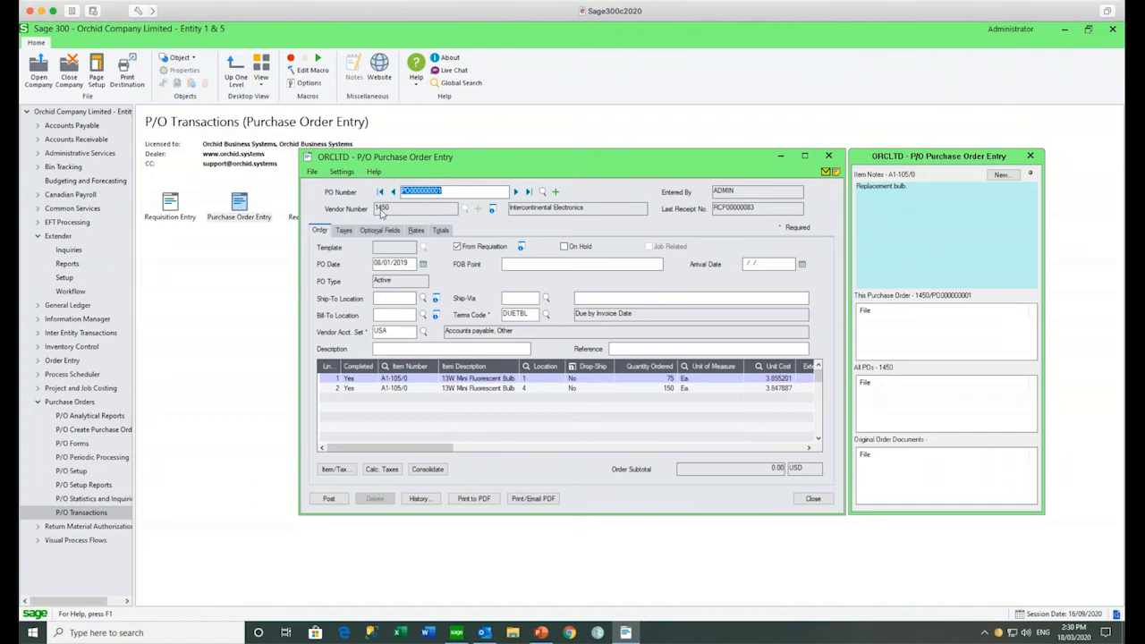
mouse_move(897, 405)
click(528, 500)
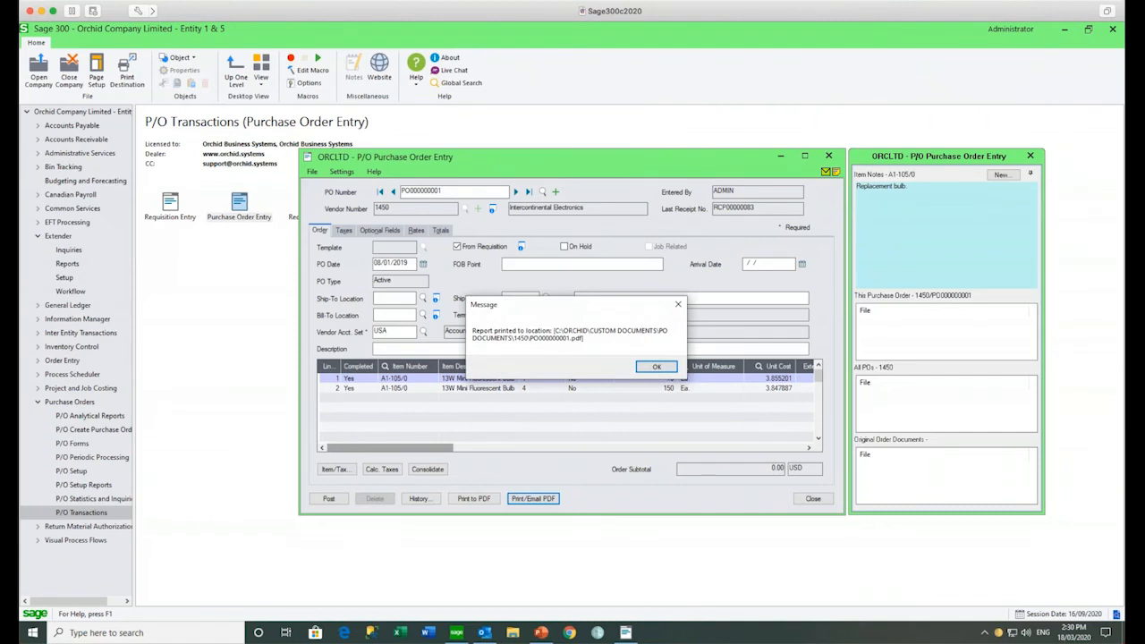
click(659, 368)
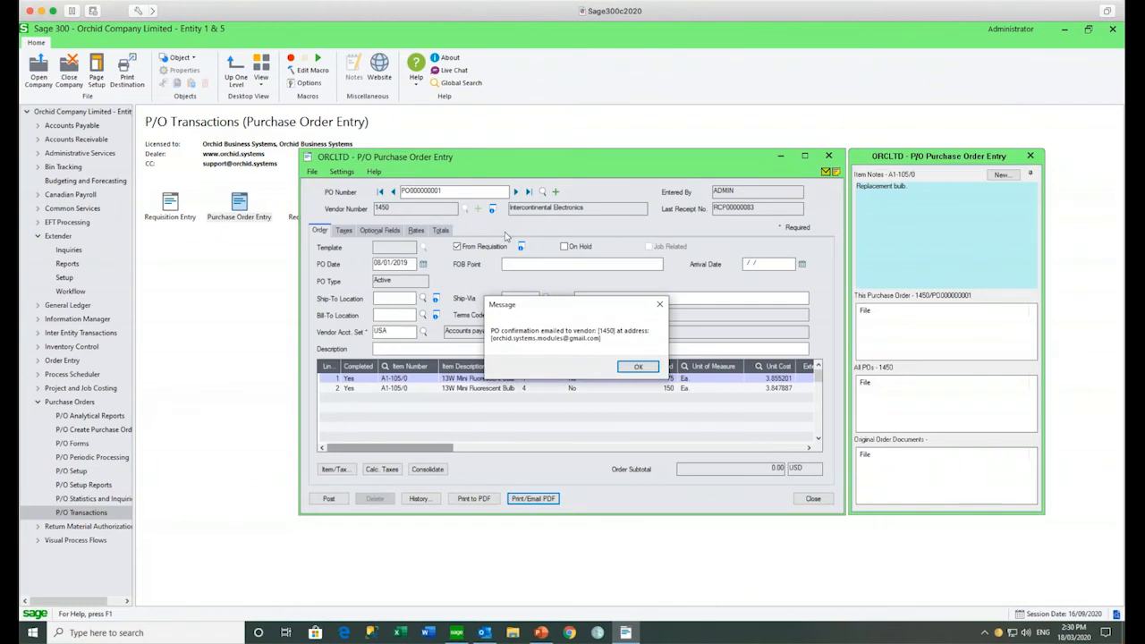
click(638, 369)
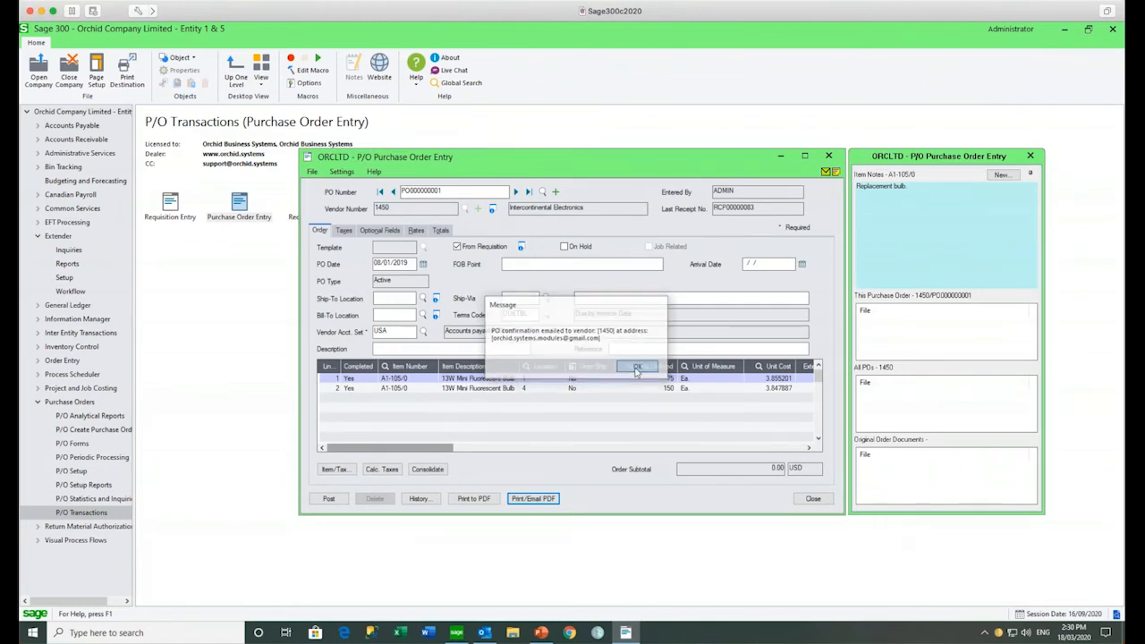
Step: Reopen the notes panel to view the attached PDF, then close Purchase Order Entry
click(1031, 156)
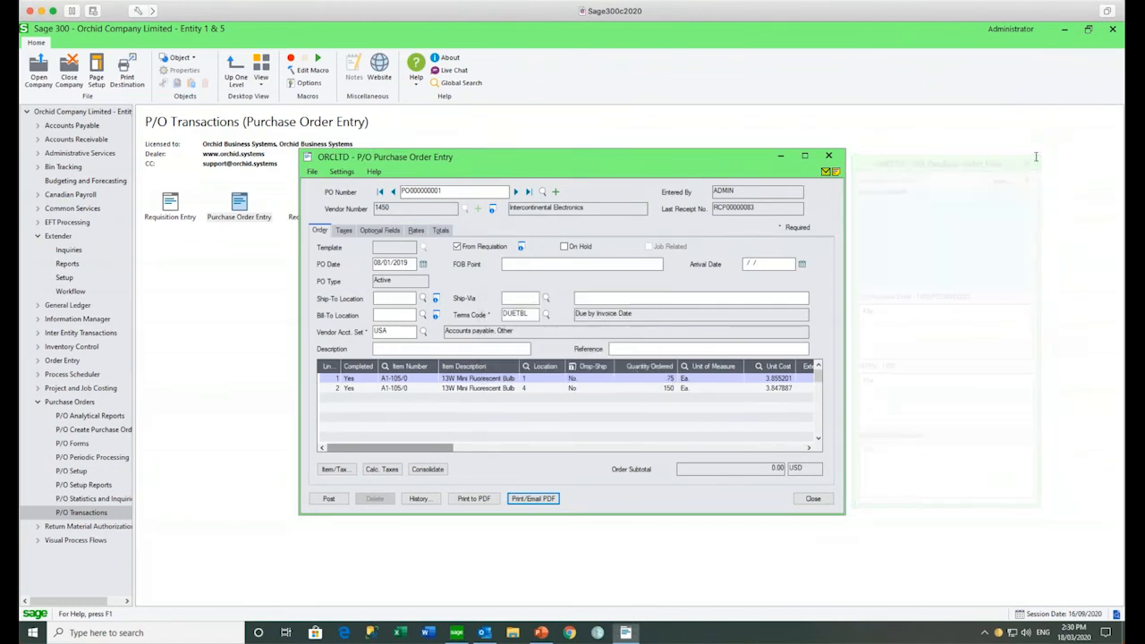
click(835, 173)
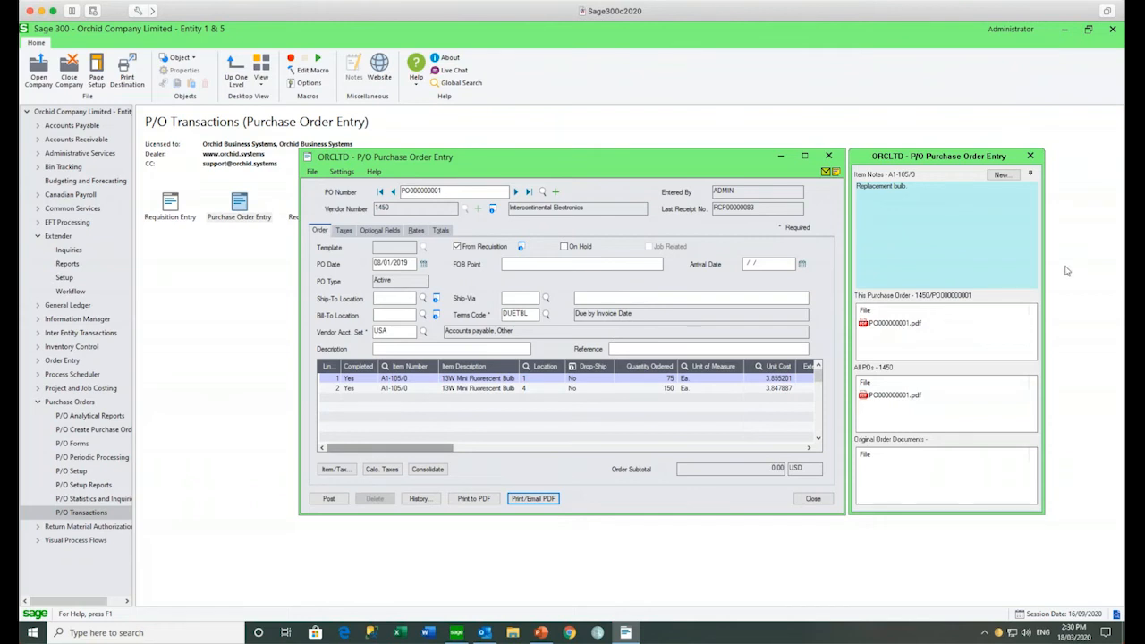
click(831, 159)
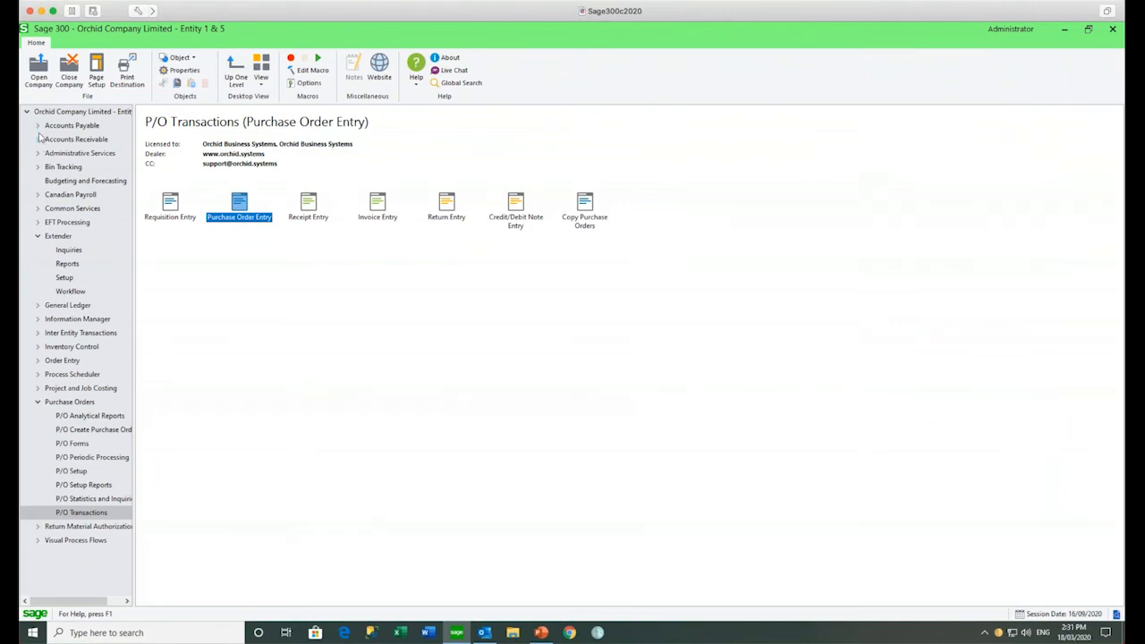
Step: Open the invoices in A/P batch 79, 'AP Invoices with Entity and Project'
click(37, 126)
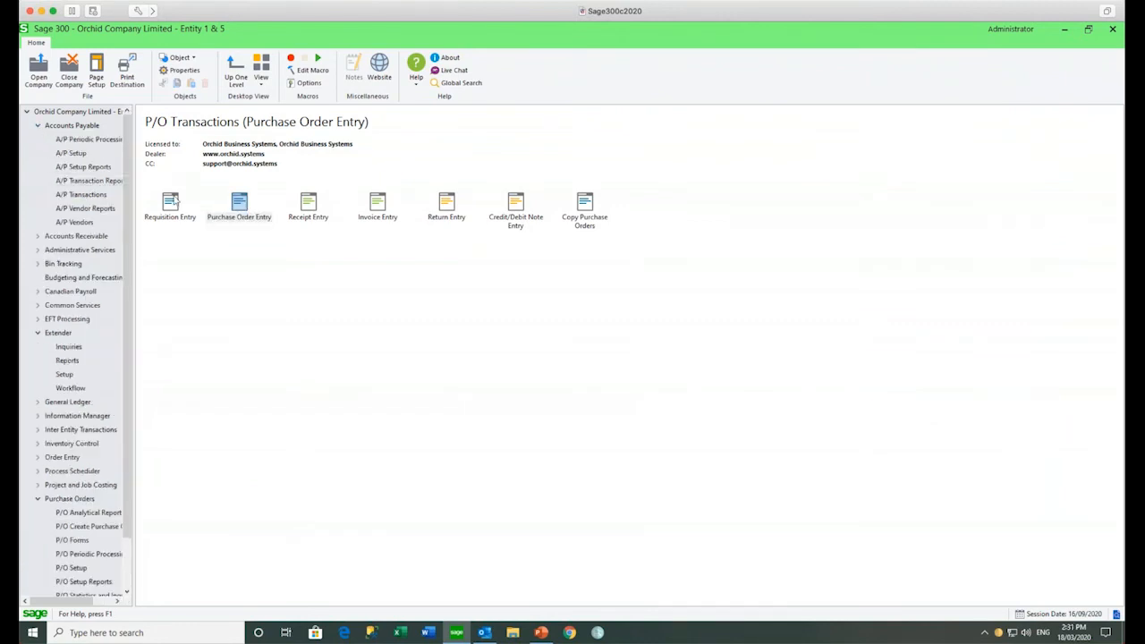
click(94, 195)
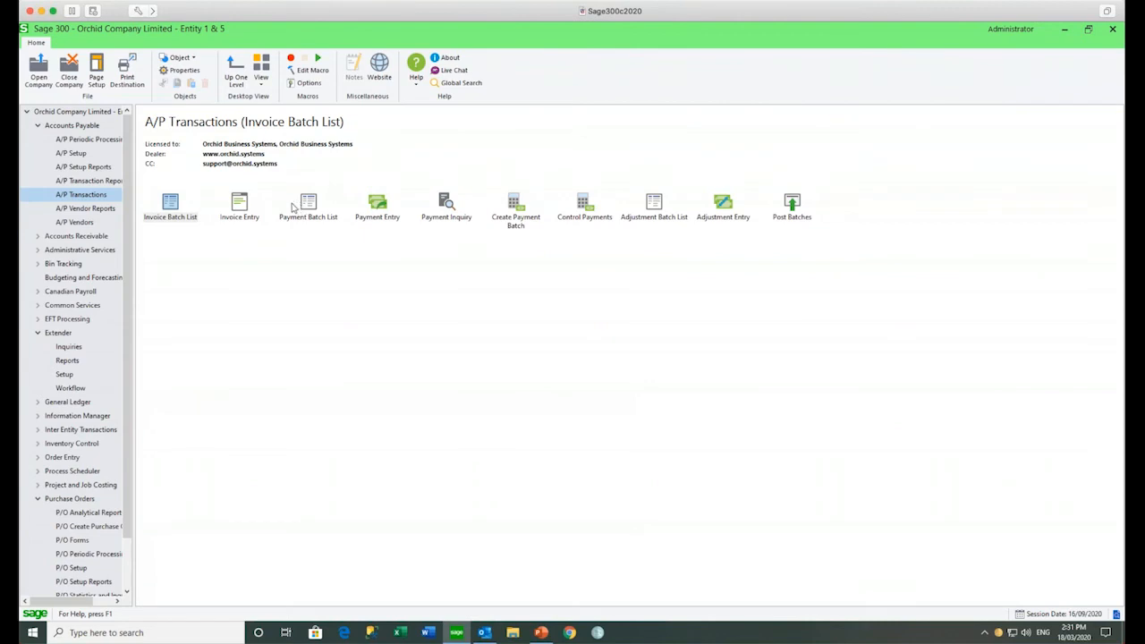
double_click(170, 207)
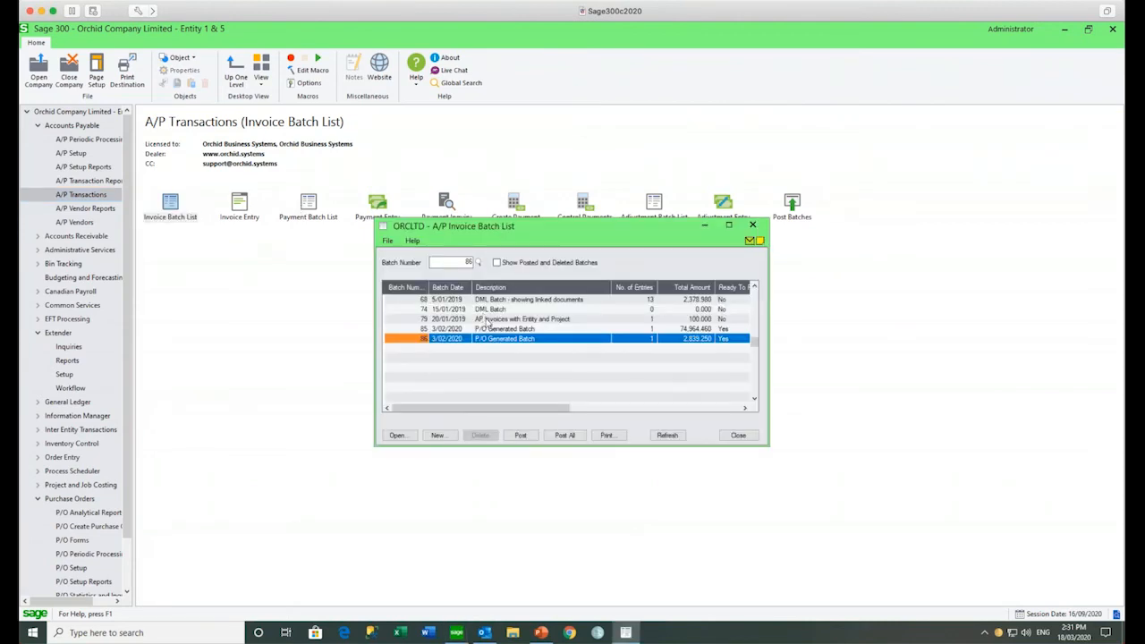
click(485, 319)
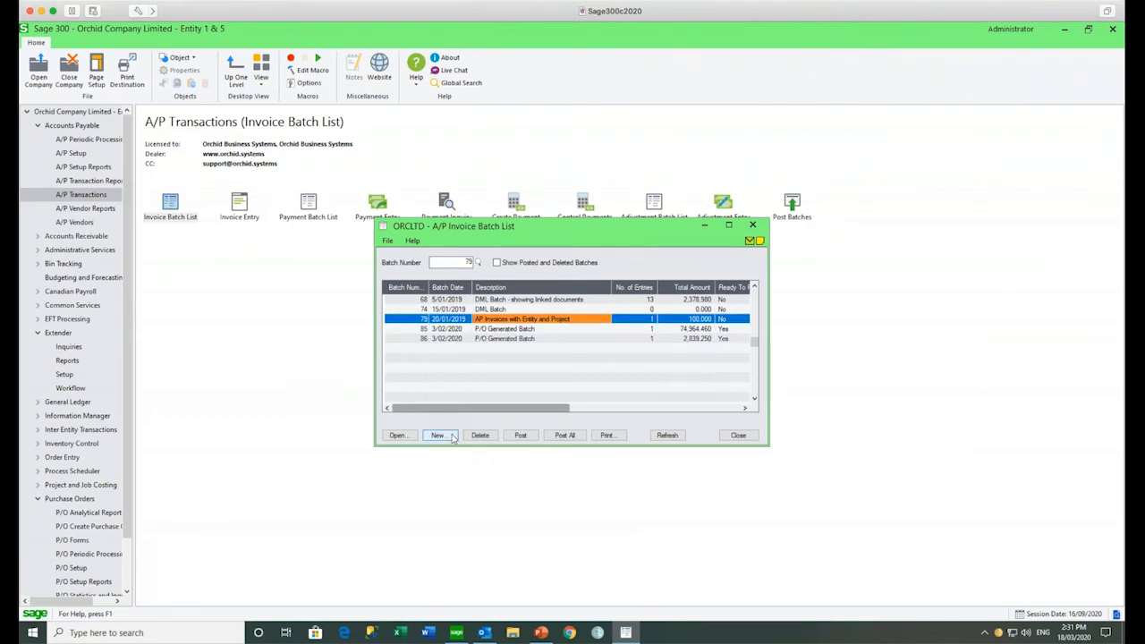
click(393, 439)
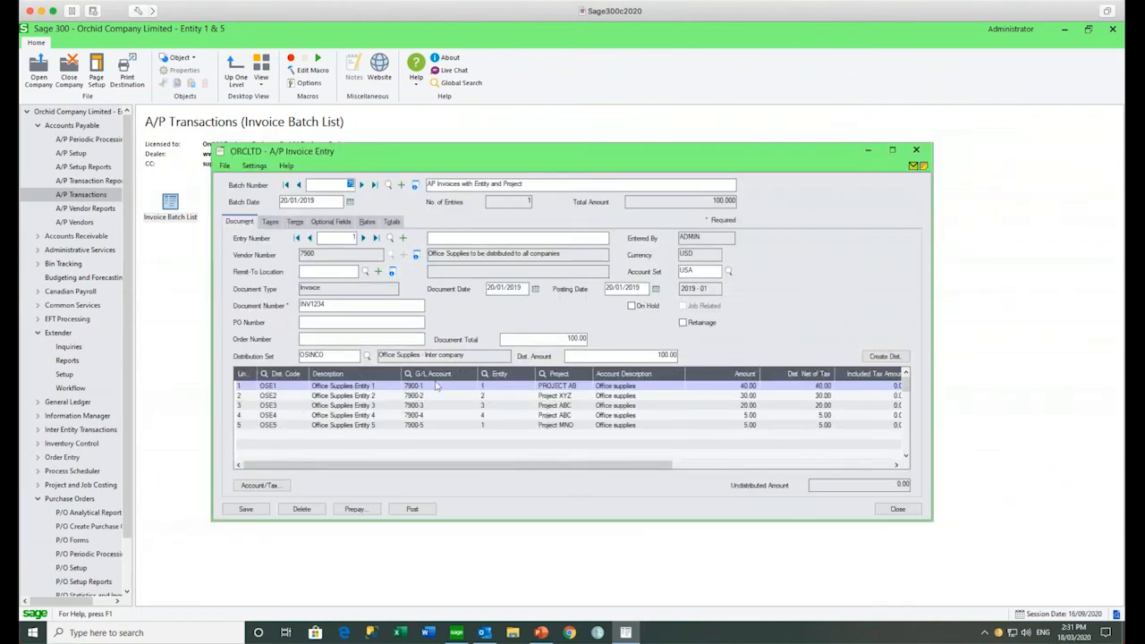
Step: Inspect line 1's entity and PROJECT AB values, then view its account and tax details
click(492, 388)
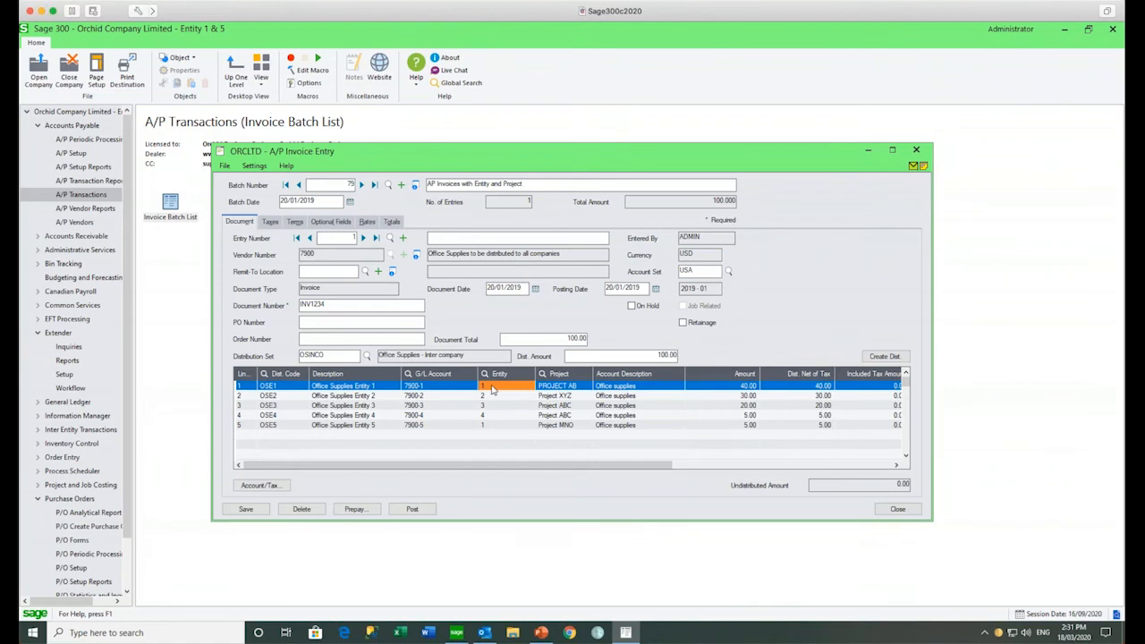
click(556, 388)
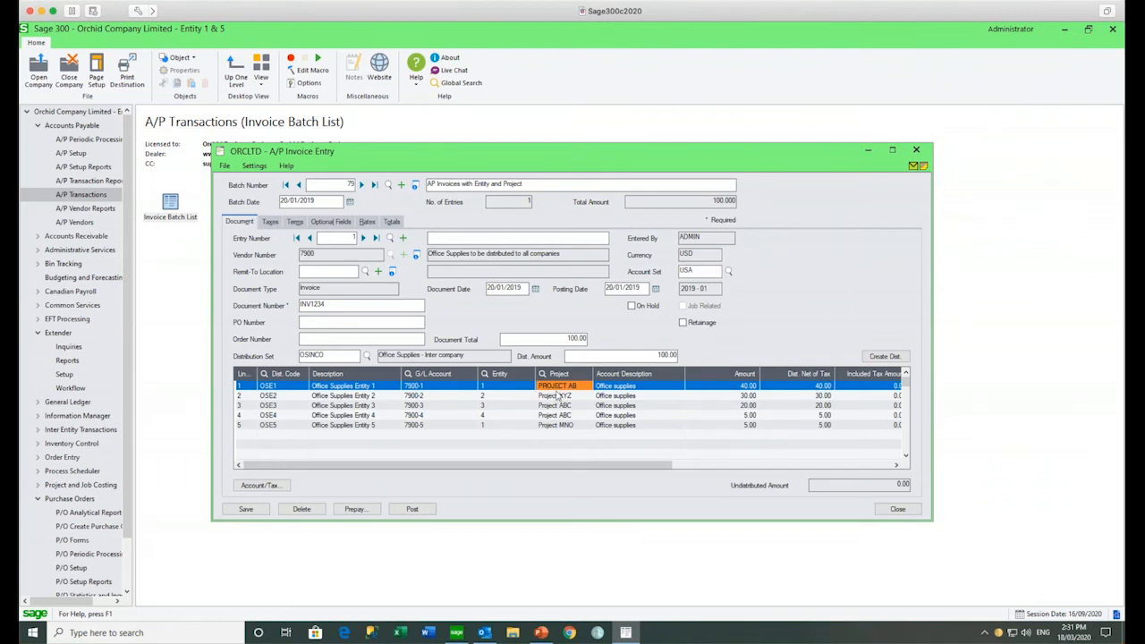
click(250, 488)
click(507, 354)
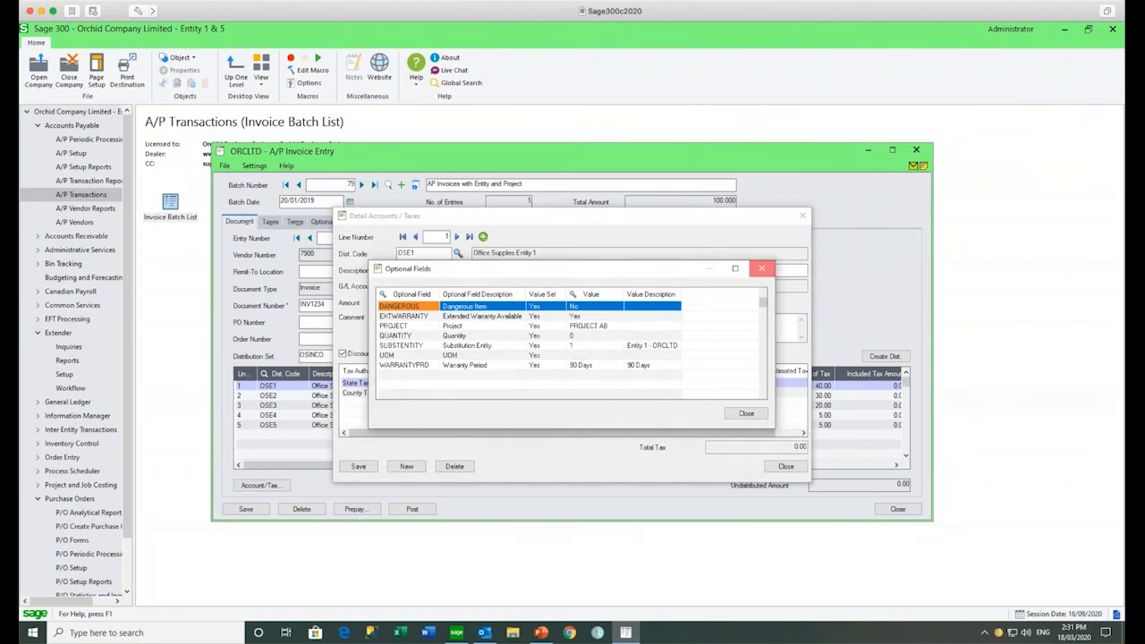
click(761, 269)
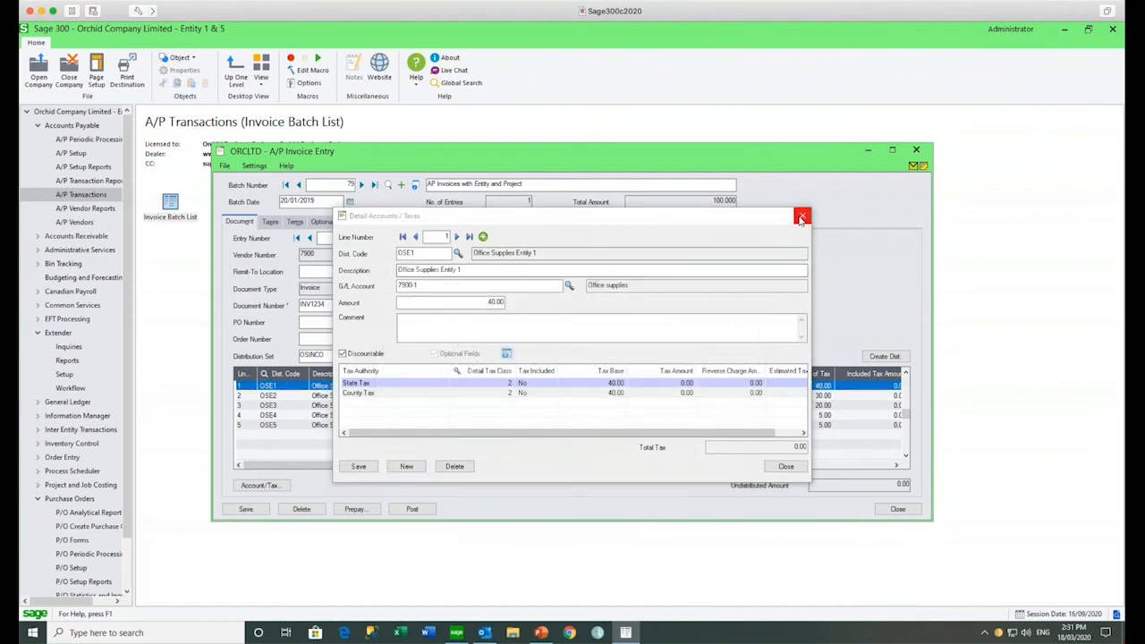
click(802, 215)
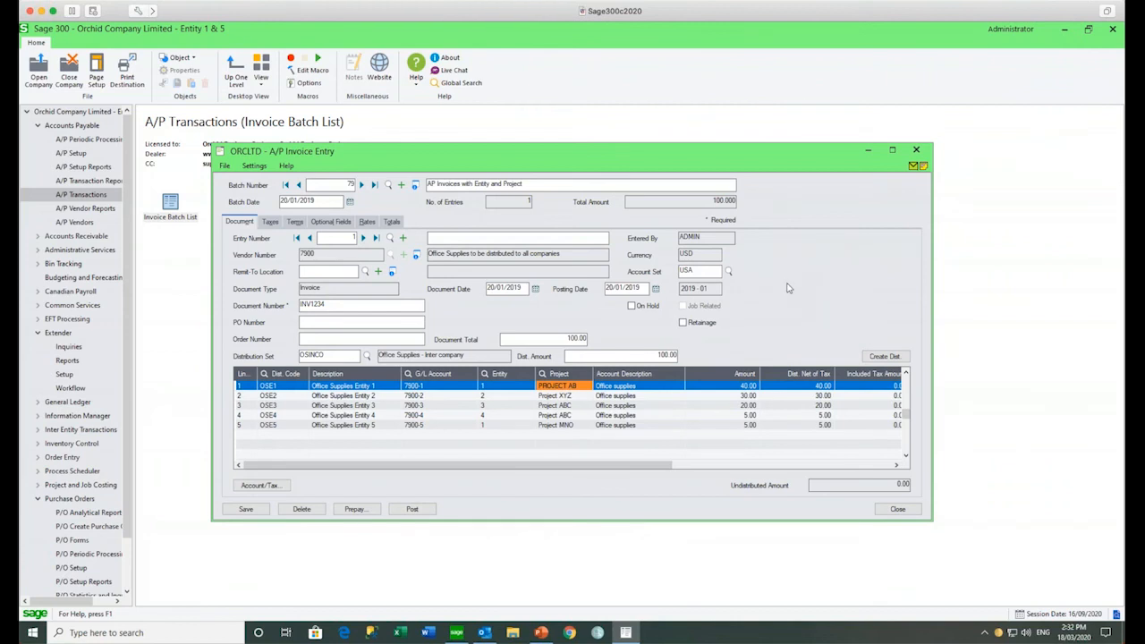
click(915, 150)
Step: Close the invoice batch list and open the Orchid Extender Workflow Sample Company
click(752, 226)
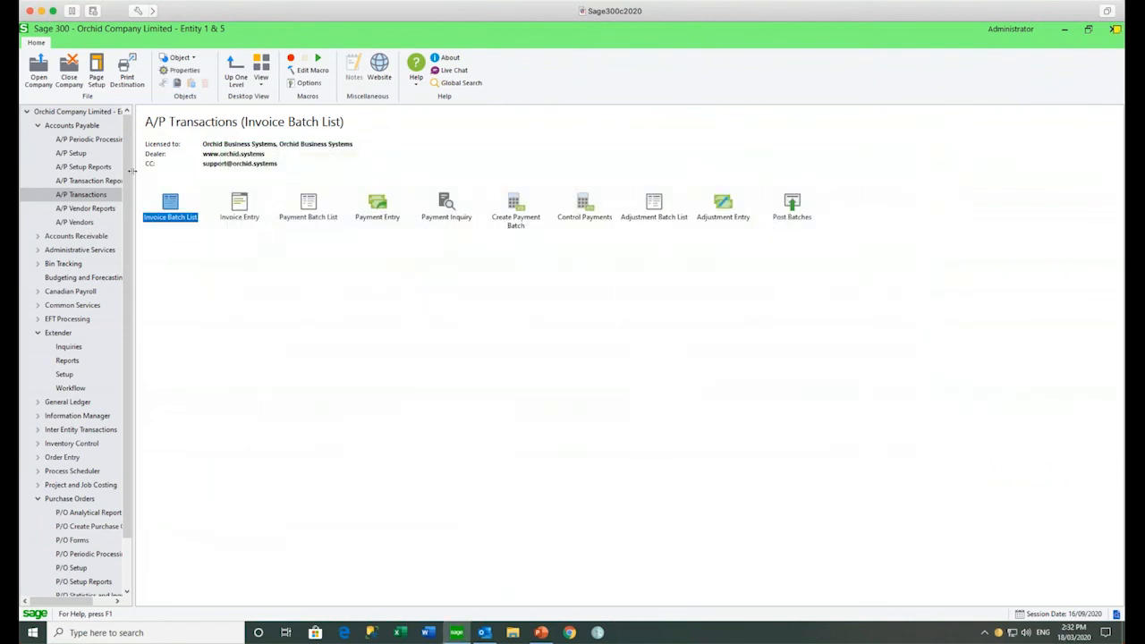
click(38, 70)
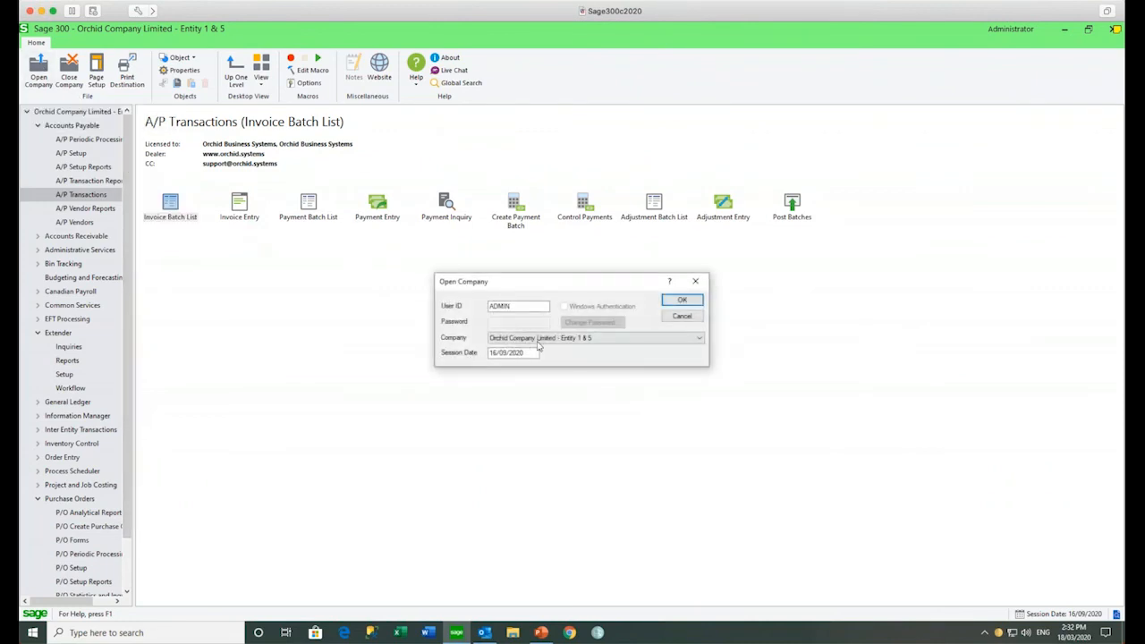
click(547, 338)
click(537, 364)
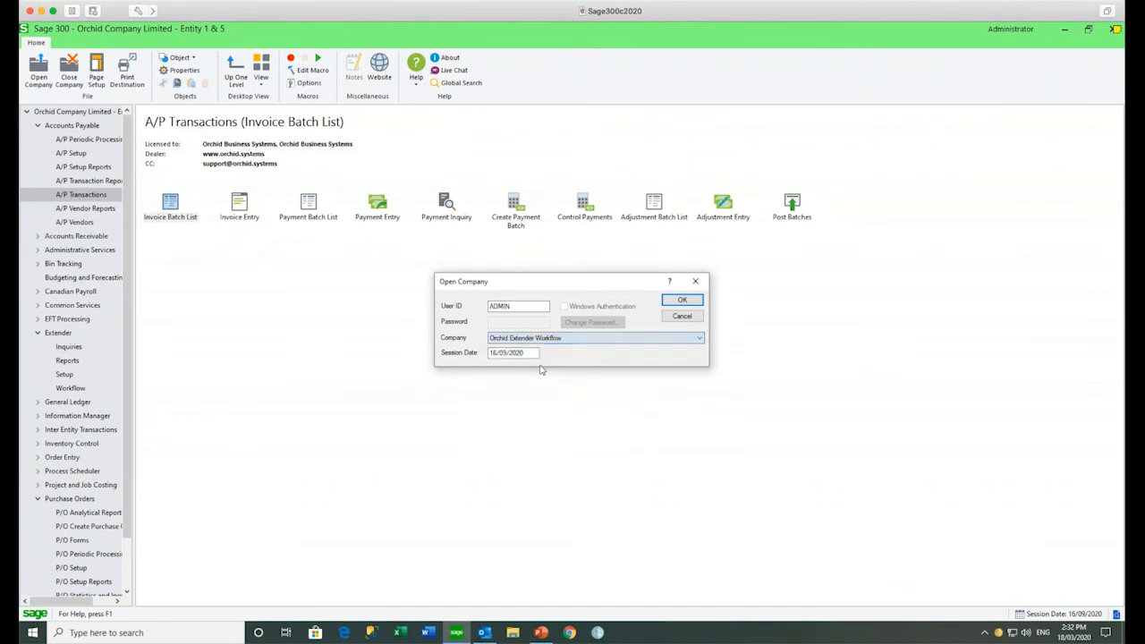
click(681, 300)
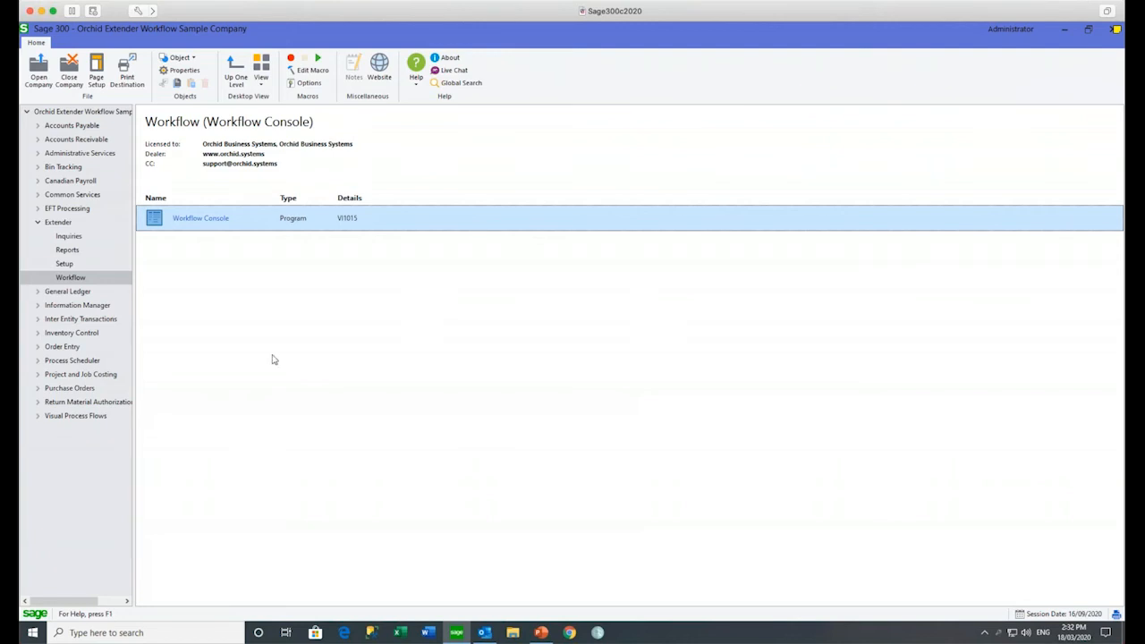
Step: Review the ApproveEFTFileCreation script in Extender Setup Scripts, then return to the Extender folder
click(73, 267)
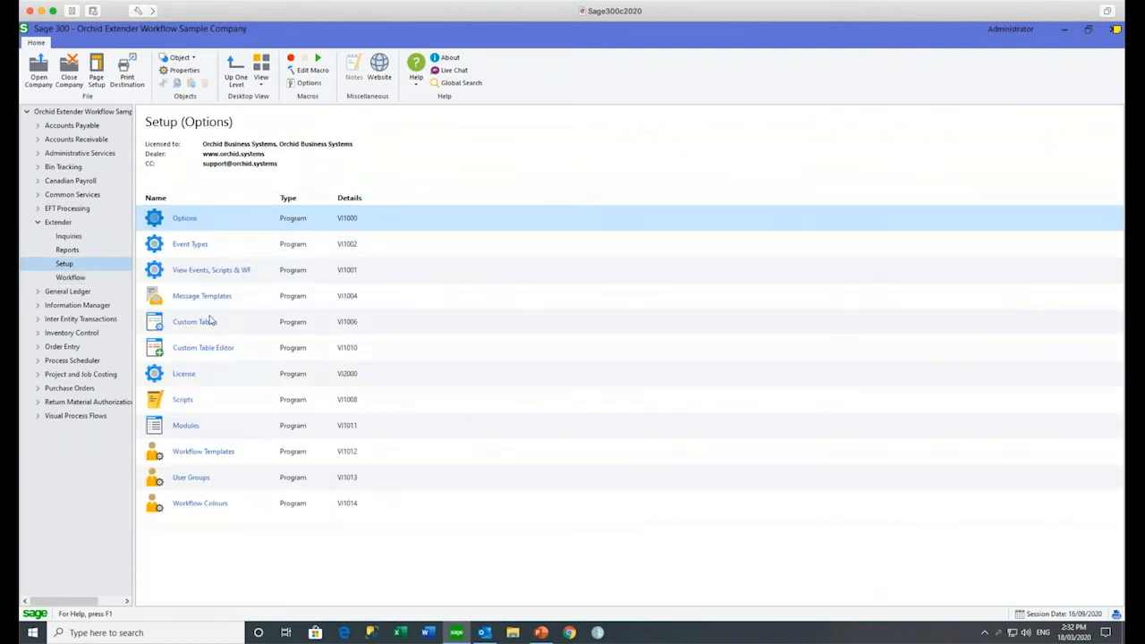
double_click(195, 402)
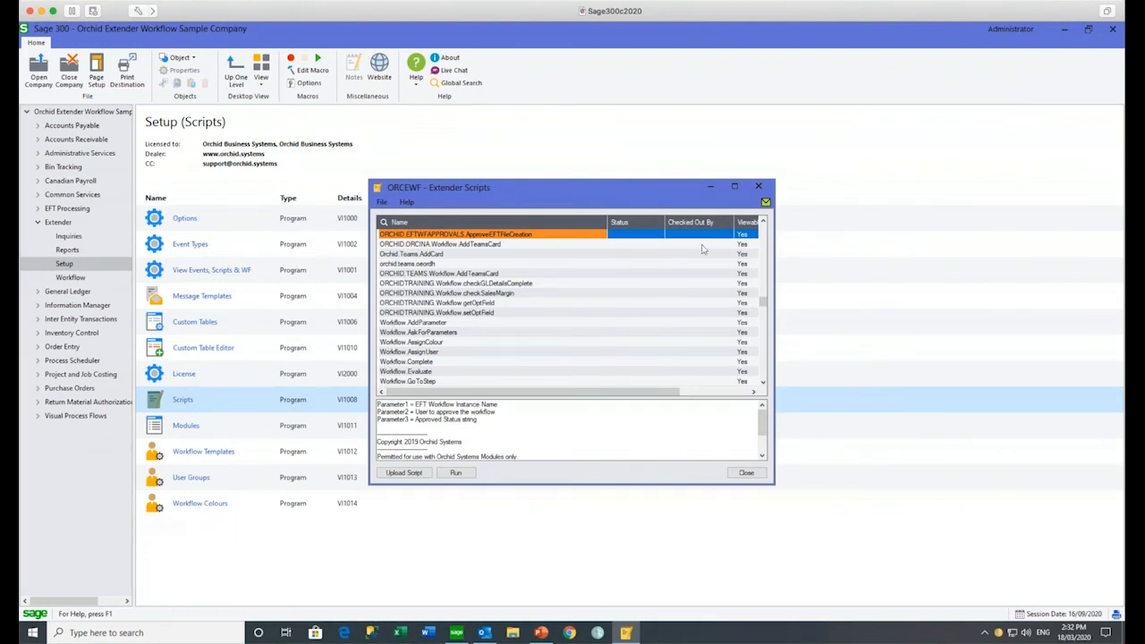
click(758, 188)
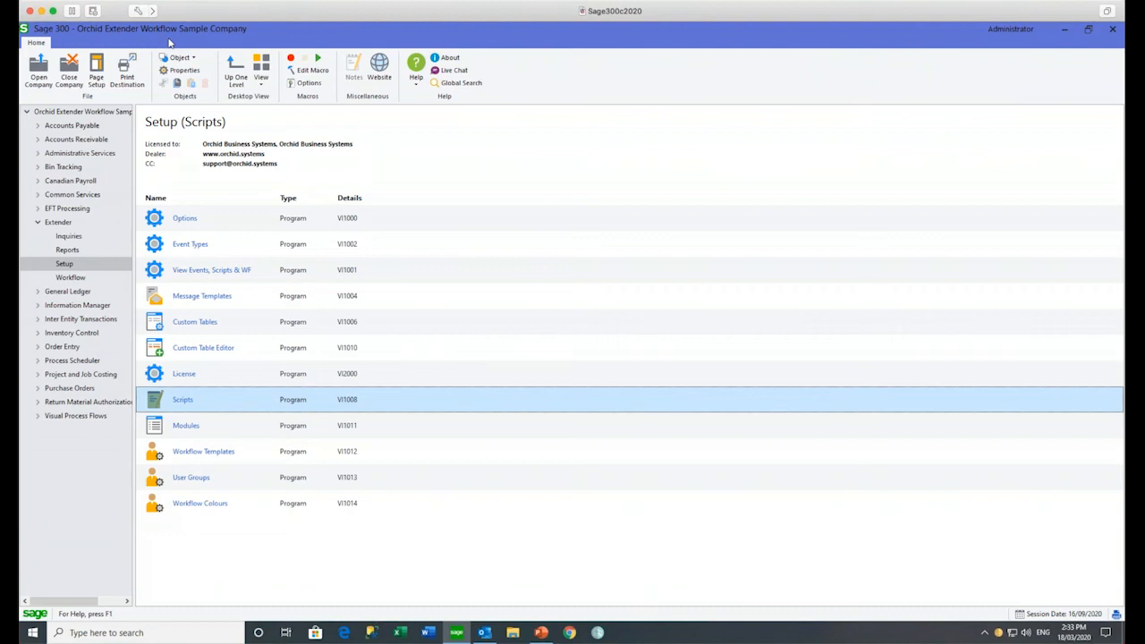
click(37, 222)
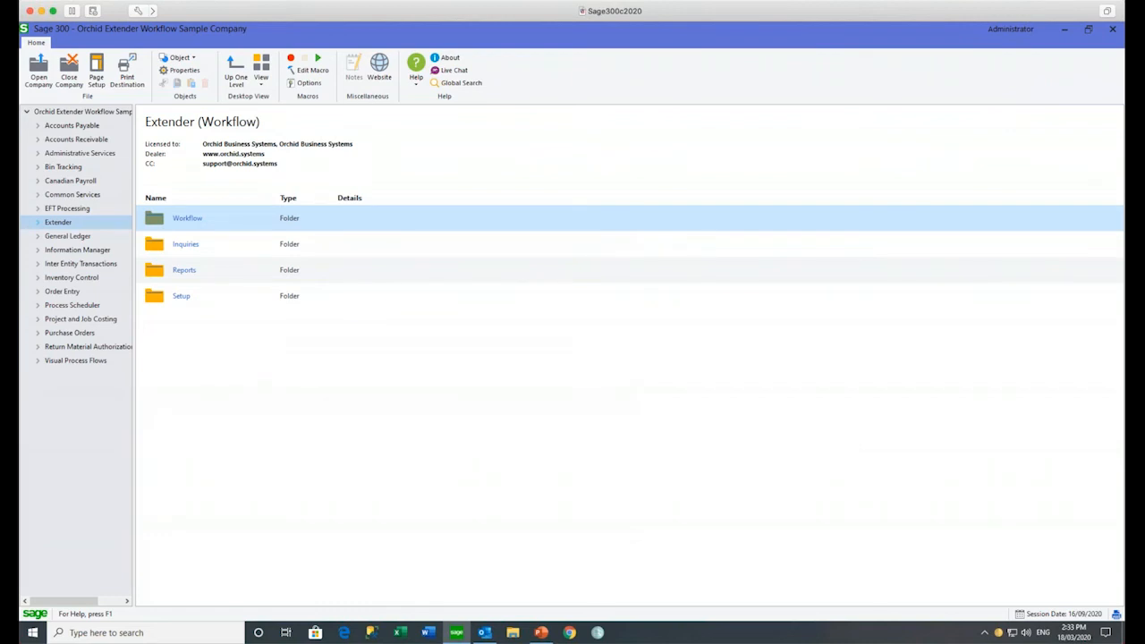
Step: Launch Create EFT File from EFT Processing > EFT Transactions
click(39, 209)
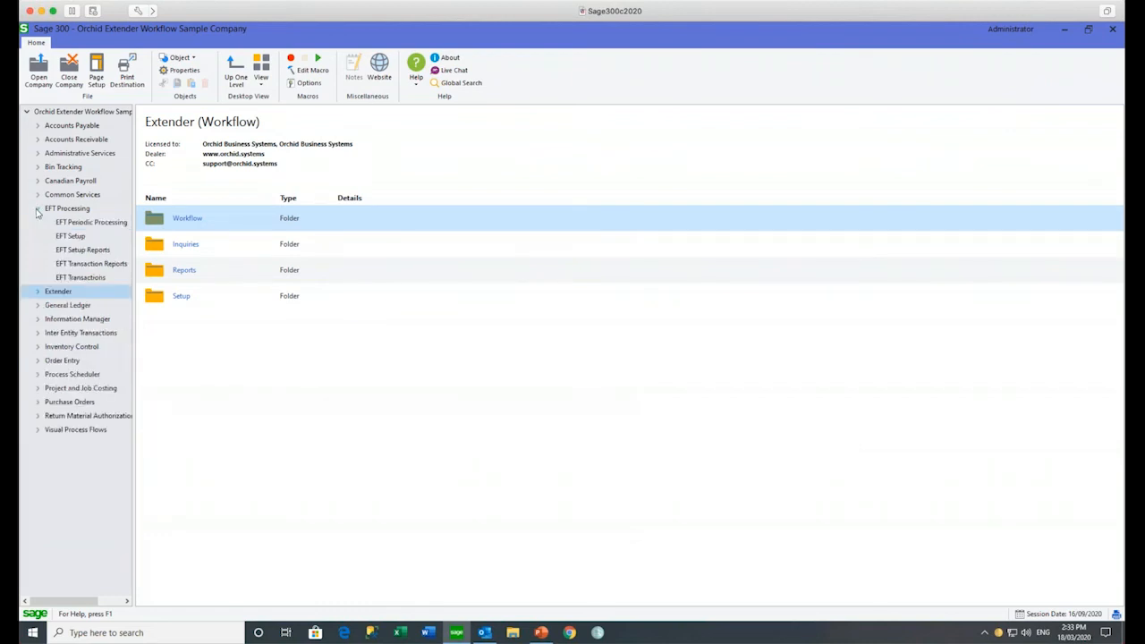
click(80, 279)
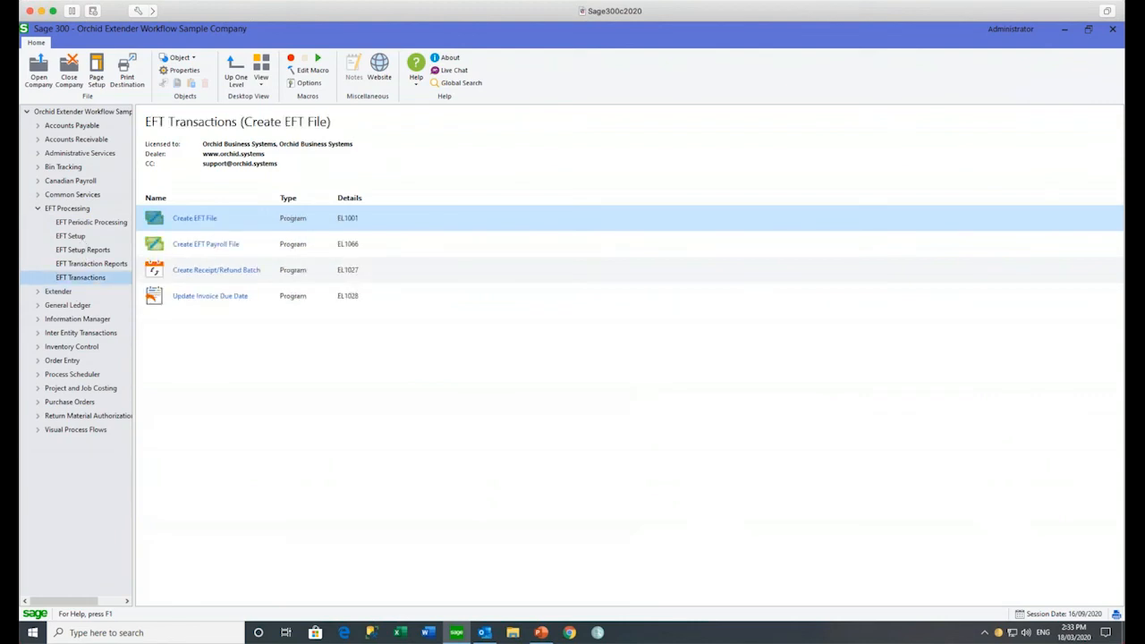
double_click(192, 218)
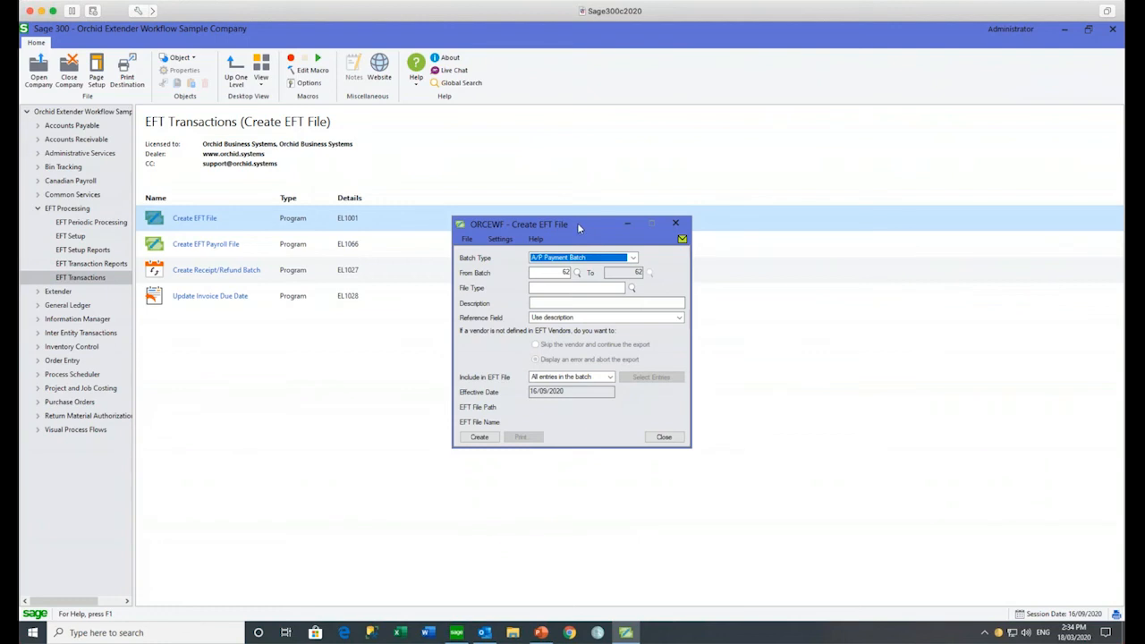
Step: Attempt EFT file creation for A/P payment batch 1, get the not-approved error, and close the program
click(565, 271)
text(1)
key(Tab)
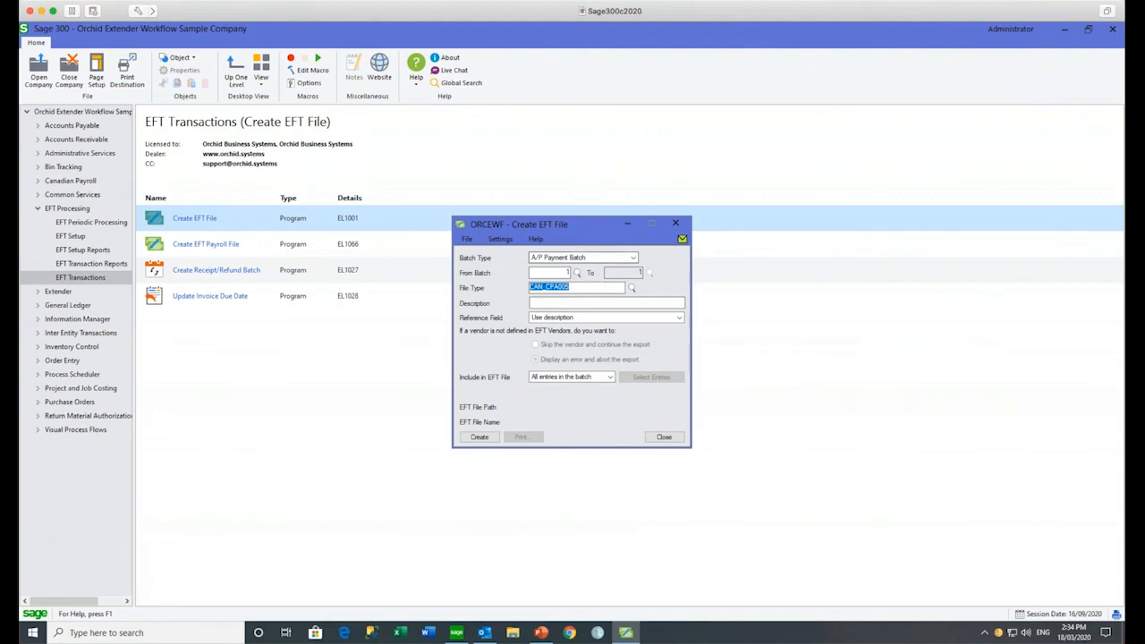
click(480, 437)
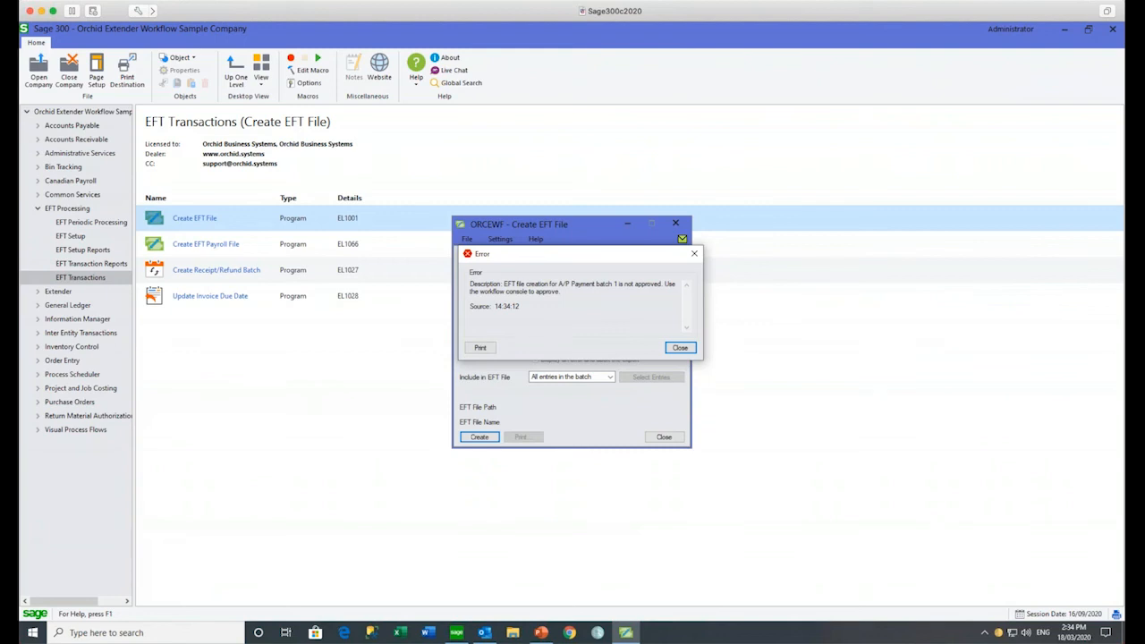
click(680, 347)
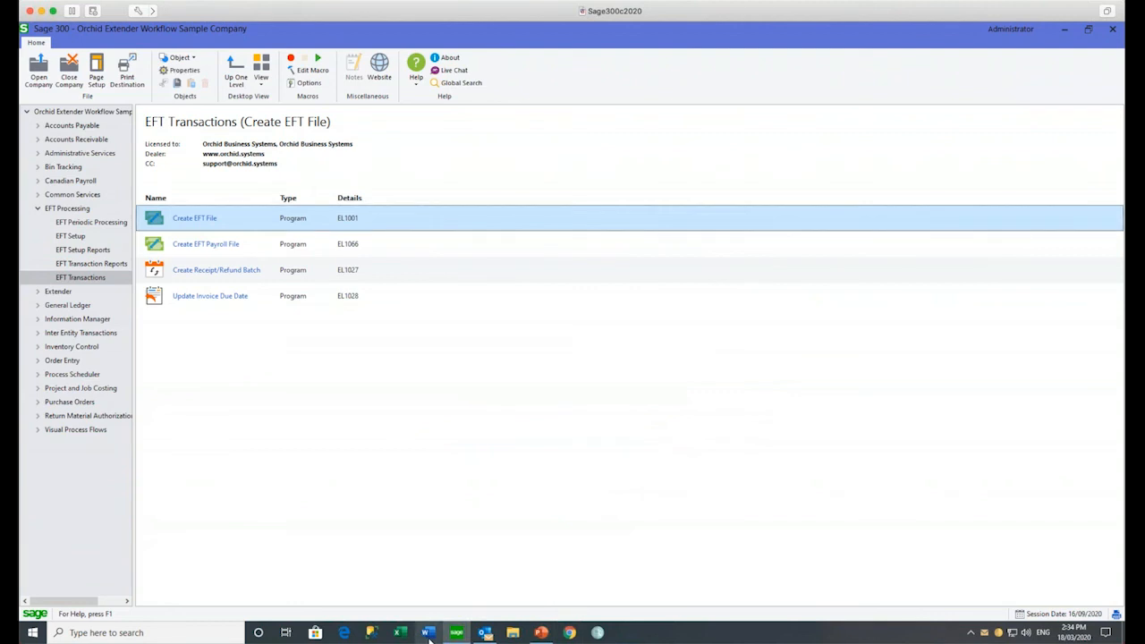
Step: Present slide 5, 'Extender: Customizer What & Why', as a PowerPoint slide show
click(540, 633)
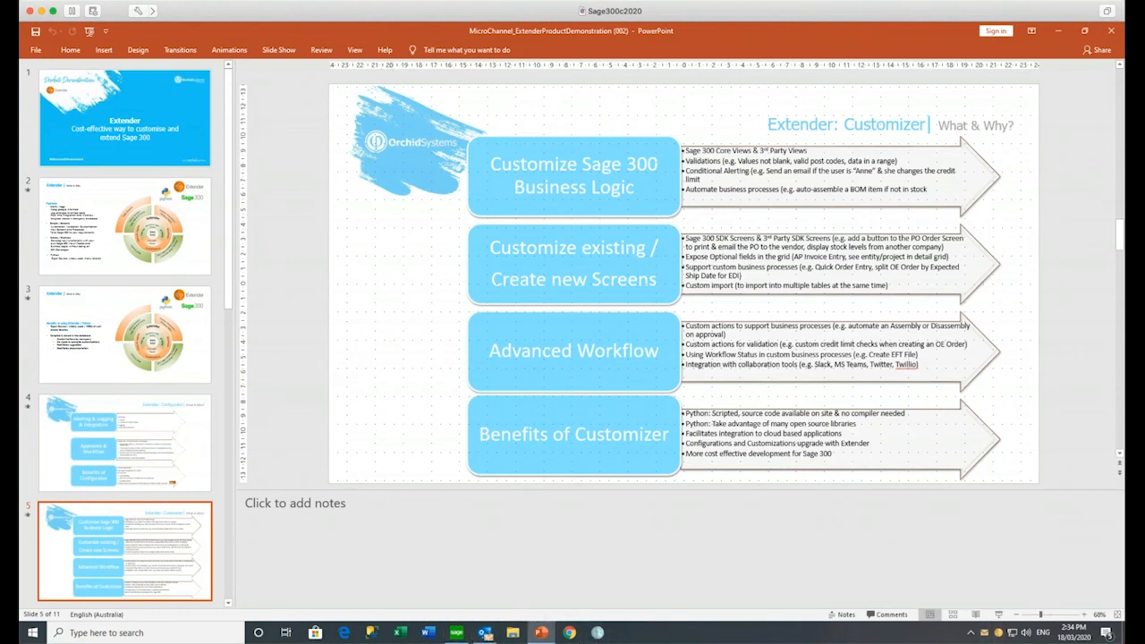
key(shift+F5)
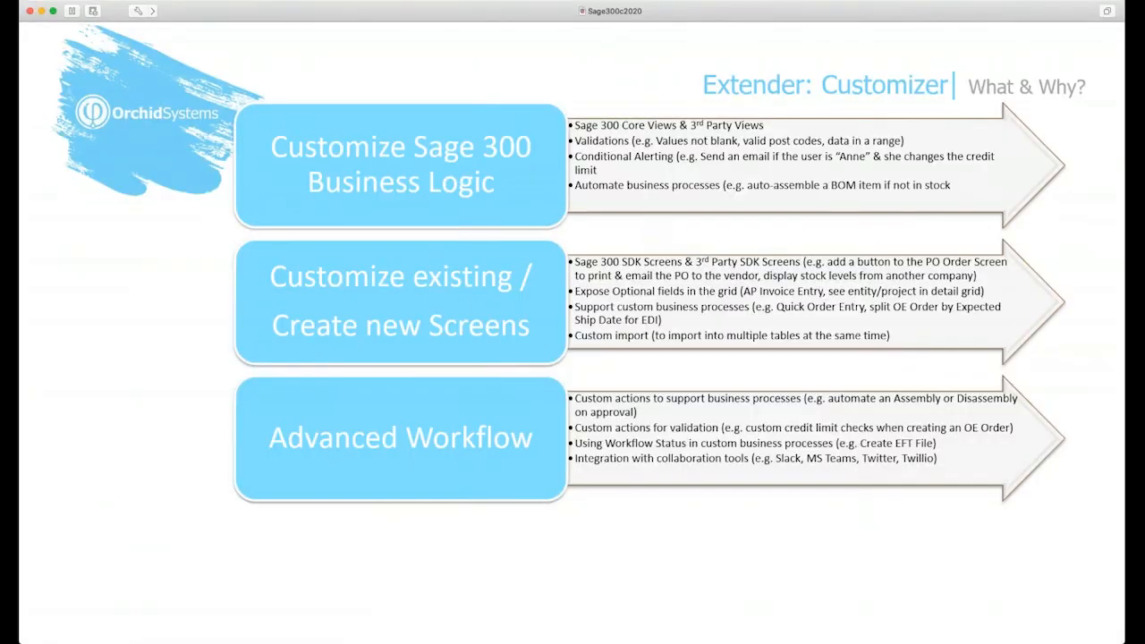